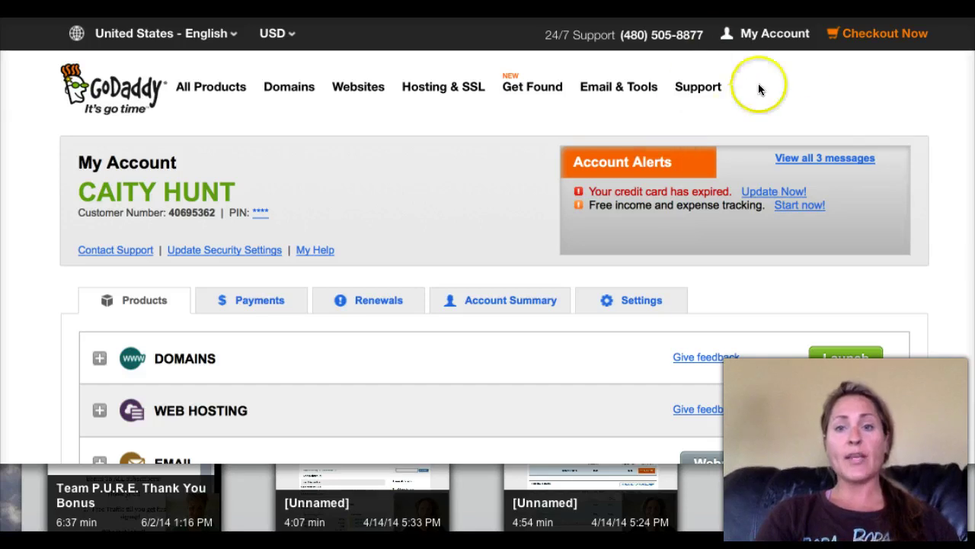
Search Google for "godaddy coupons" in a new browser tab
{"action": "left_click", "coordinate": [754, 39]}
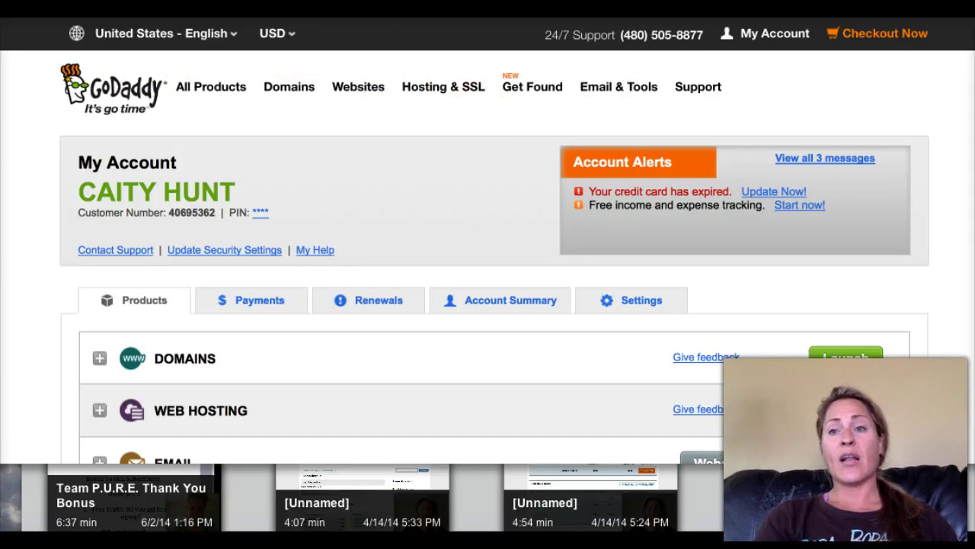
{"action": "key", "text": "ctrl+t"}
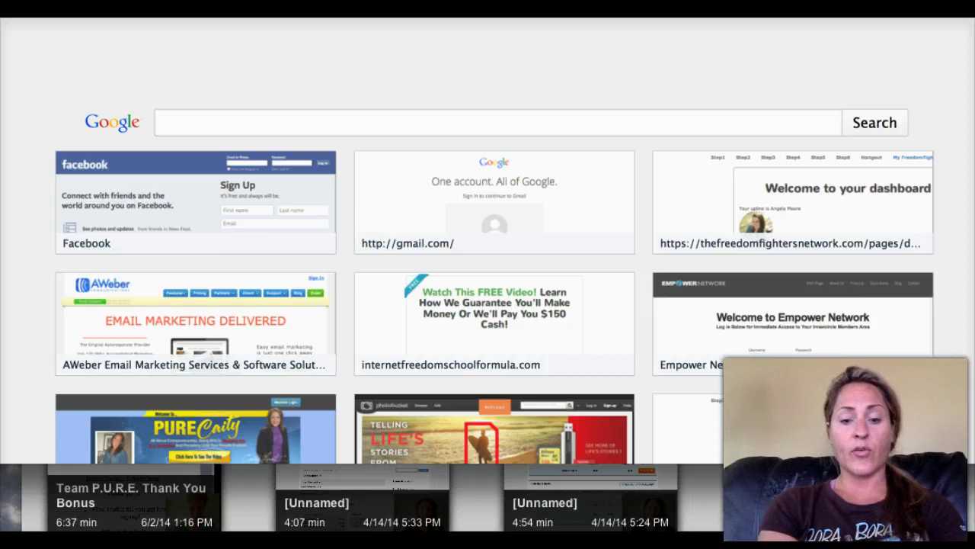
{"action": "key", "text": "Down"}
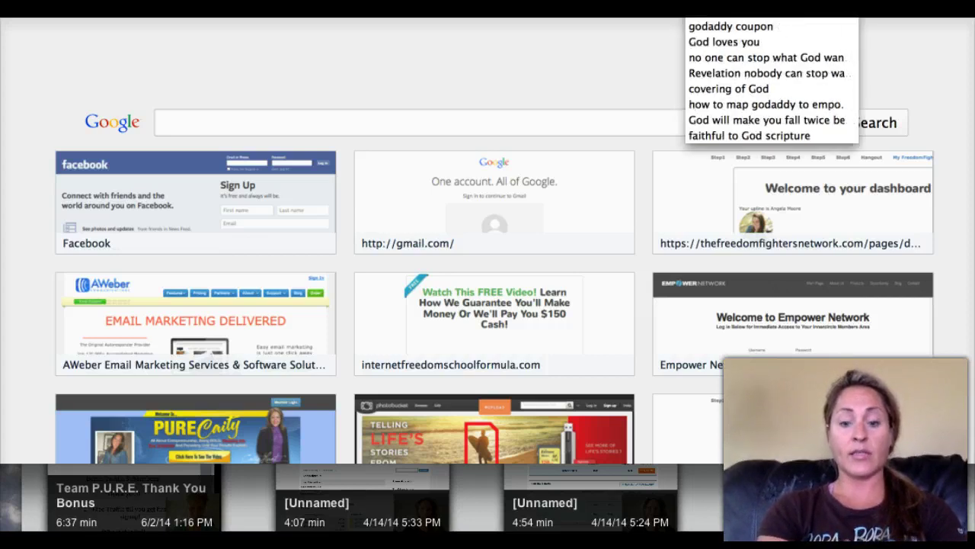
{"action": "key", "text": "Down"}
{"action": "key", "text": "Return"}
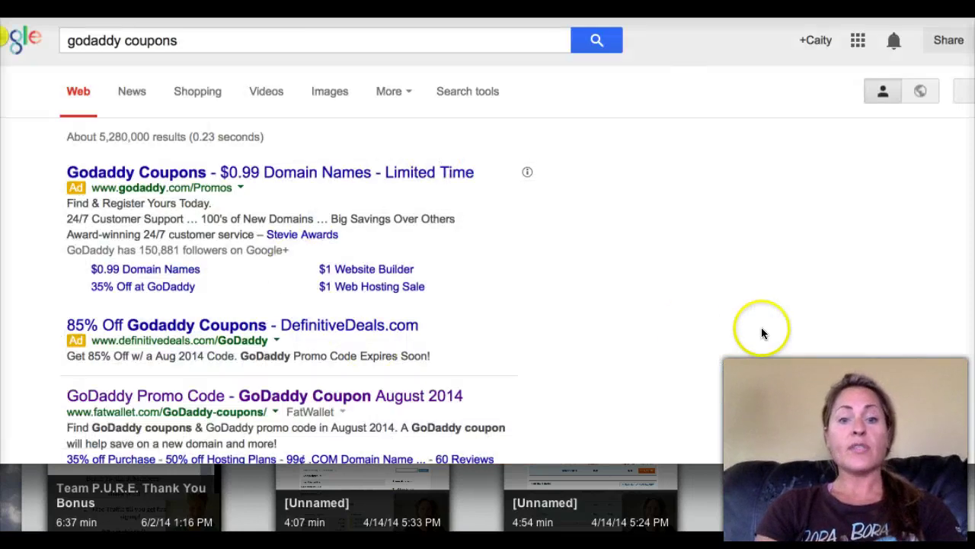
Open the FatWallet GoDaddy promo code result and look through its coupon codes for domains and hosting
{"action": "scroll", "coordinate": [762, 330], "scroll_direction": "down", "scroll_amount": 3}
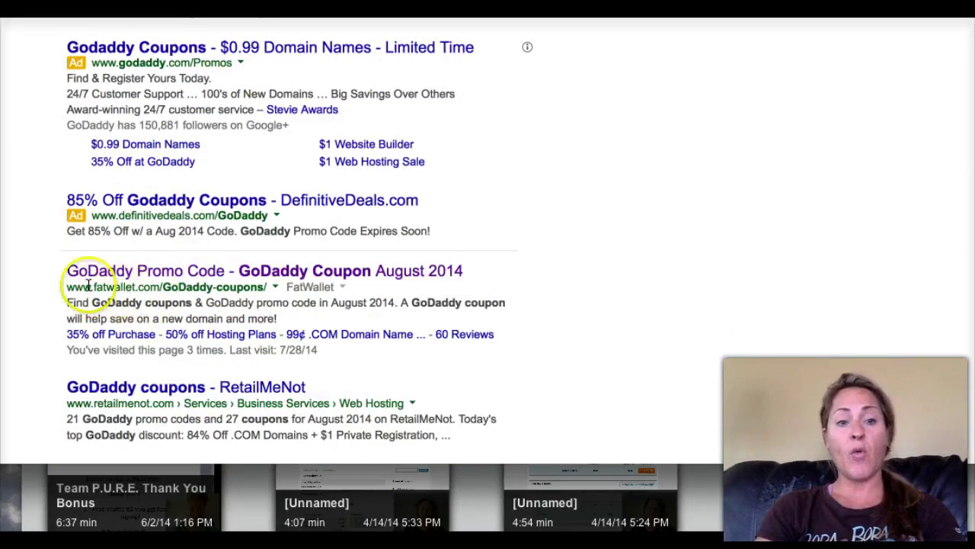
{"action": "left_click", "coordinate": [235, 276]}
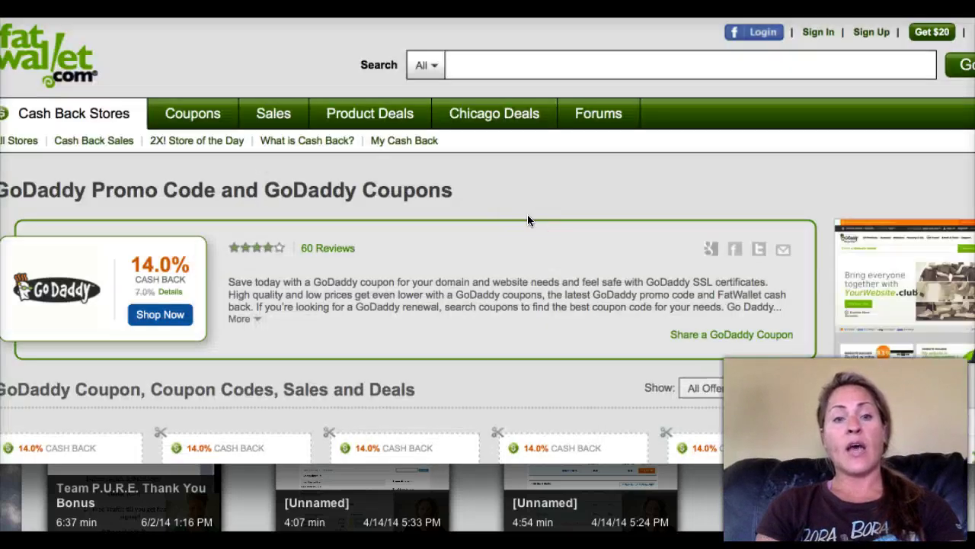
{"action": "scroll", "coordinate": [527, 214], "scroll_direction": "down", "scroll_amount": 3}
{"action": "scroll", "coordinate": [527, 215], "scroll_direction": "down", "scroll_amount": 5}
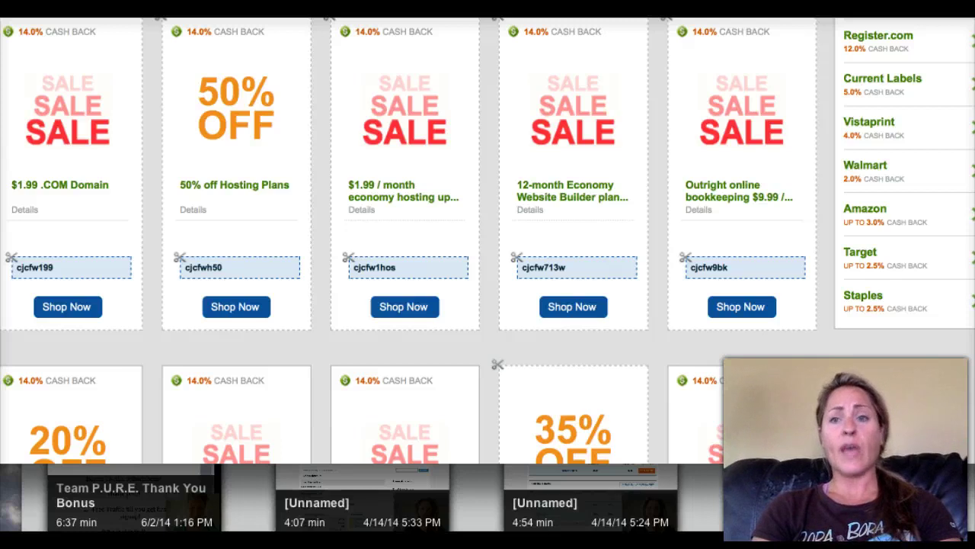
Go to godaddy.com in a new tab and launch the domain manager from the account's product list
{"action": "key", "text": "super+t"}
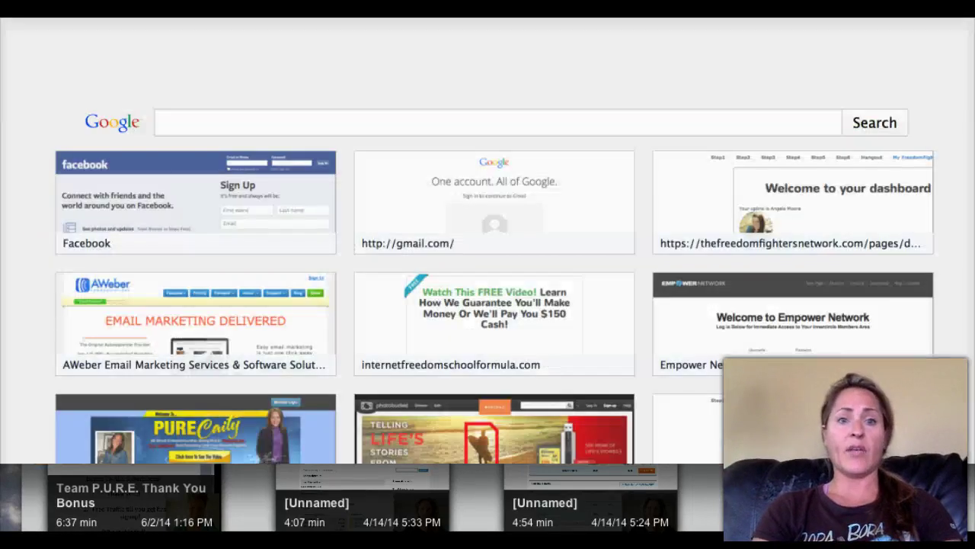
{"action": "left_click", "coordinate": [451, 126]}
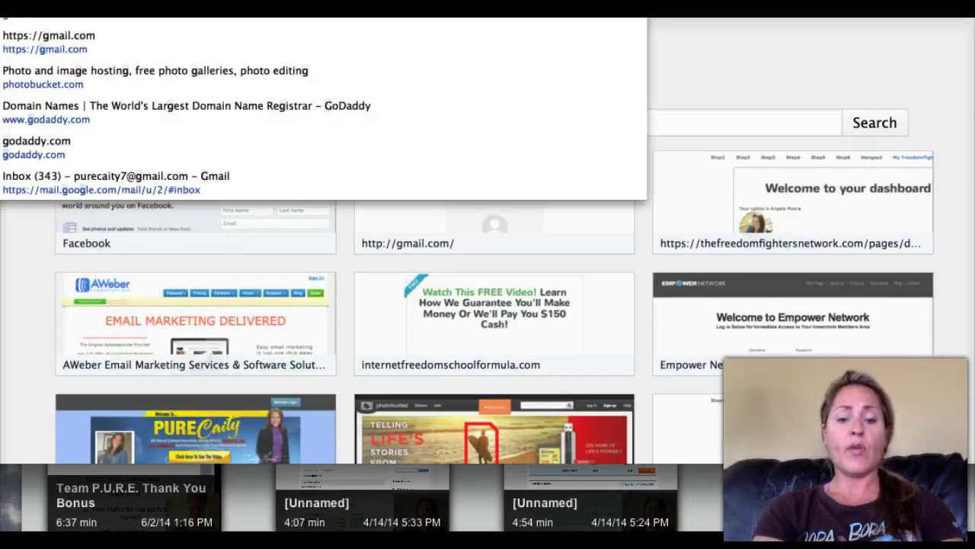
{"action": "type", "text": "godaddy"}
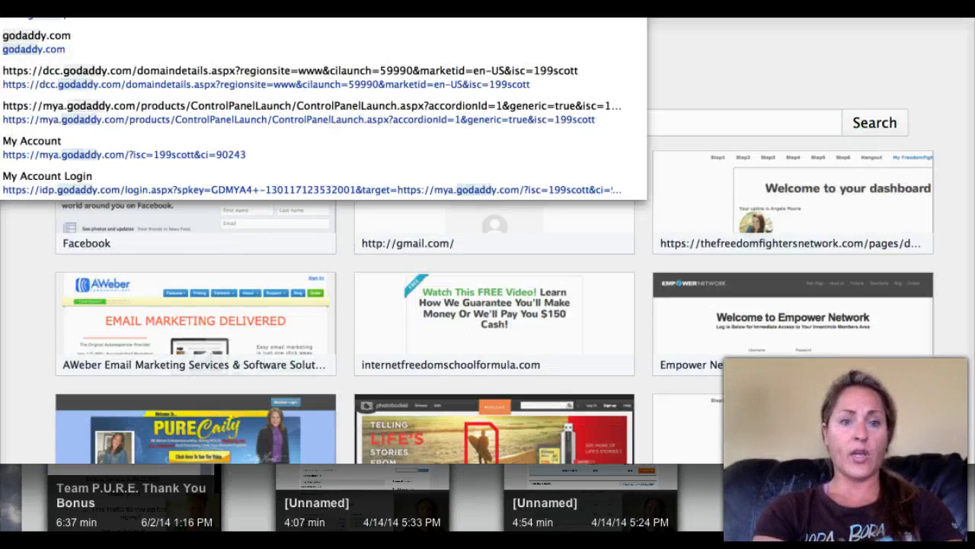
{"action": "key", "text": "Return"}
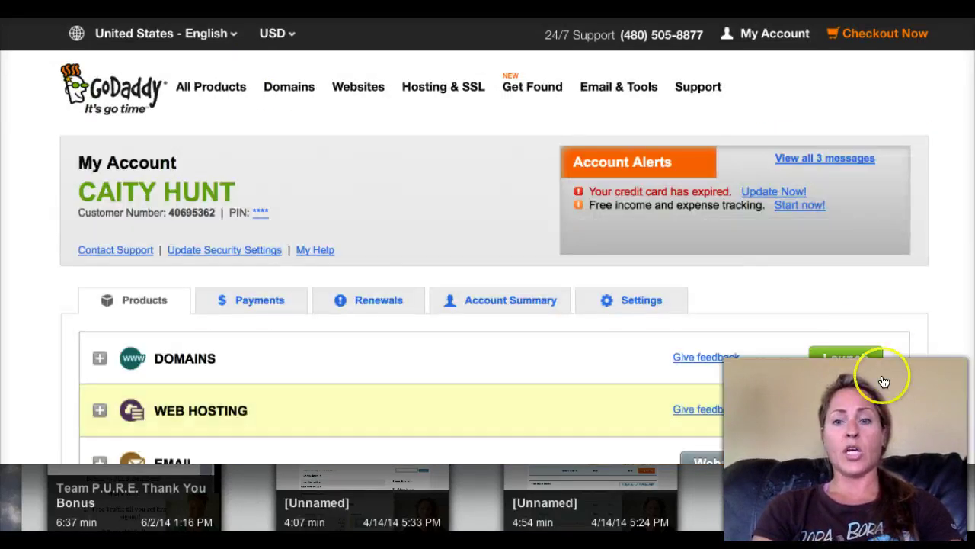
{"action": "left_click", "coordinate": [847, 355]}
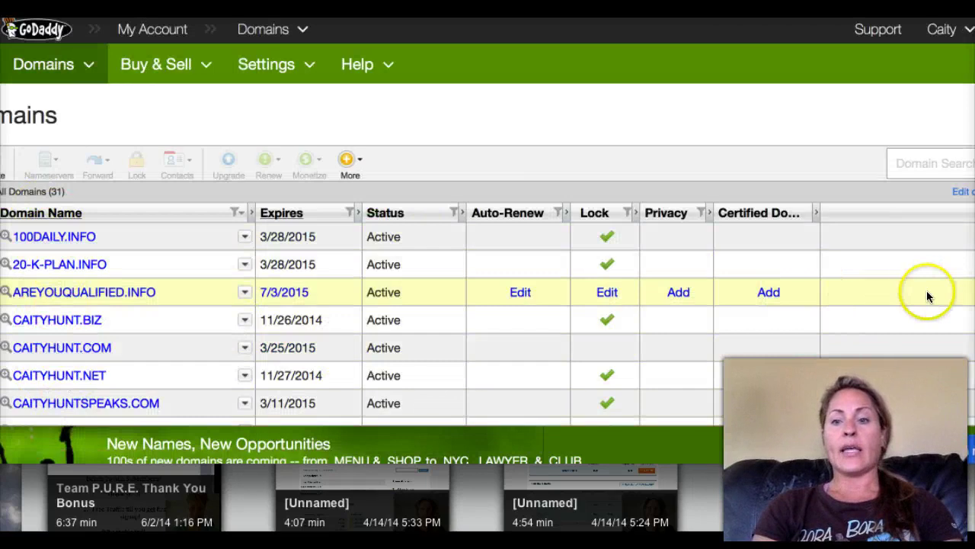
Select INTERNETFREEDOMSCHOOLFORMULA.COM in the domain list and open its existing domain forwarding entry for editing
{"action": "scroll", "coordinate": [927, 296], "scroll_direction": "down", "scroll_amount": 5}
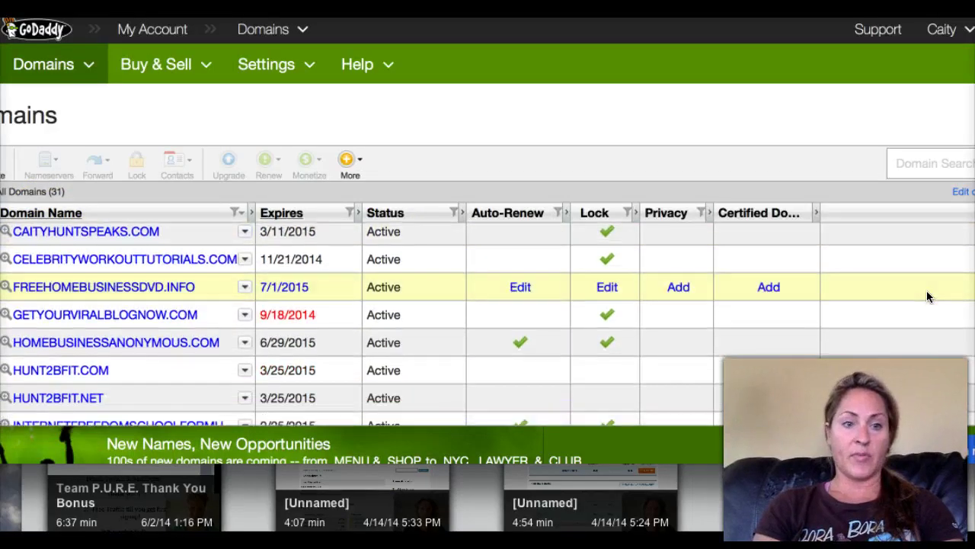
{"action": "scroll", "coordinate": [928, 296], "scroll_direction": "down", "scroll_amount": 2}
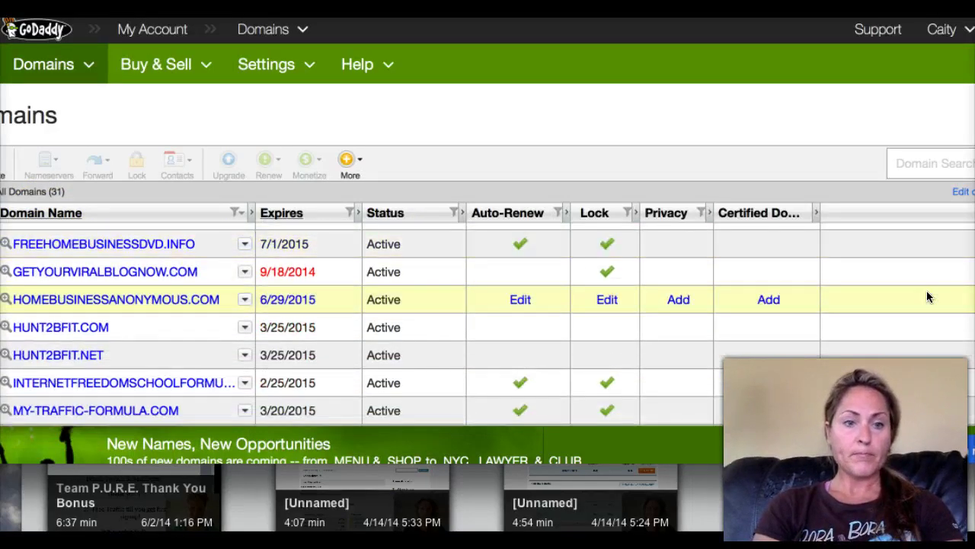
{"action": "scroll", "coordinate": [927, 296], "scroll_direction": "down", "scroll_amount": 1}
{"action": "scroll", "coordinate": [927, 297], "scroll_direction": "down", "scroll_amount": 2}
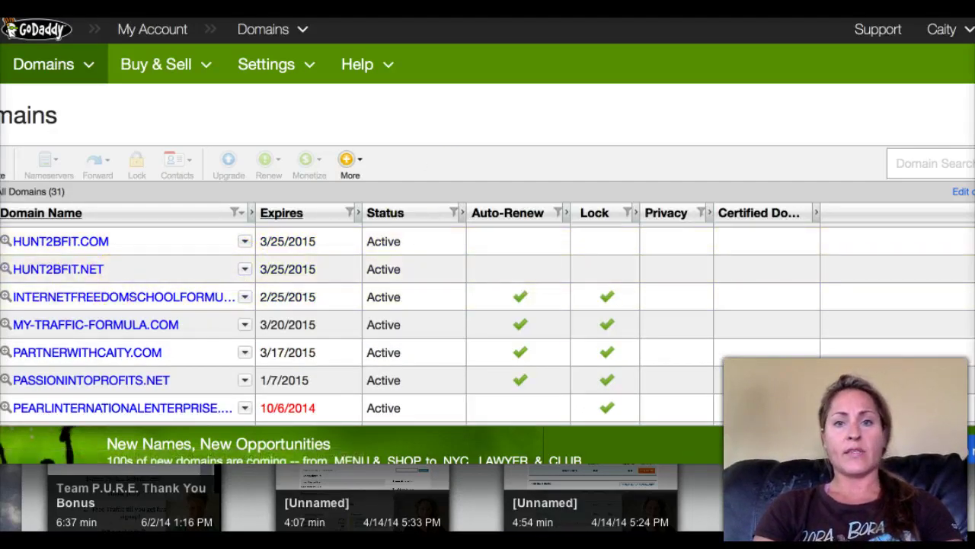
{"action": "scroll", "coordinate": [488, 304], "scroll_direction": "left", "scroll_amount": 2}
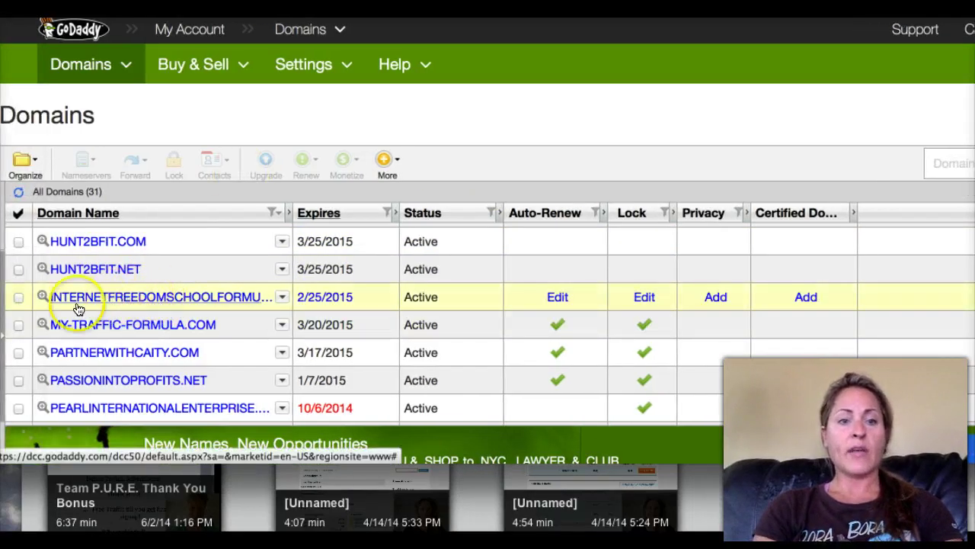
{"action": "left_click", "coordinate": [18, 297]}
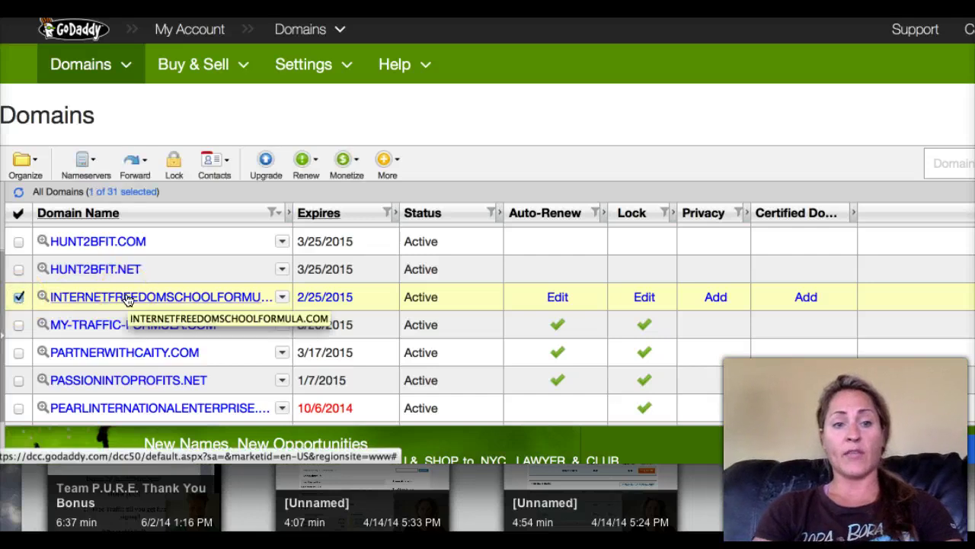
{"action": "left_click", "coordinate": [18, 297]}
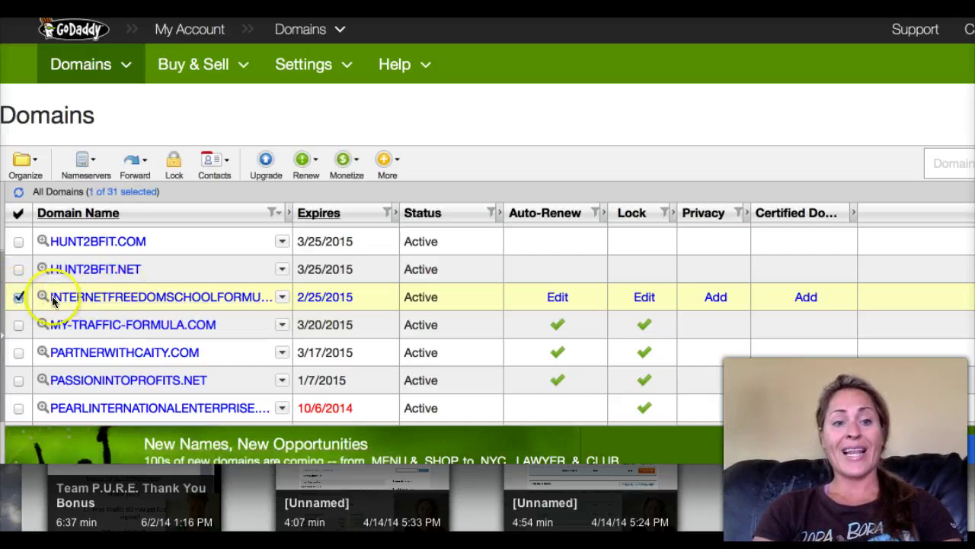
{"action": "left_click", "coordinate": [130, 305]}
{"action": "left_click", "coordinate": [136, 164]}
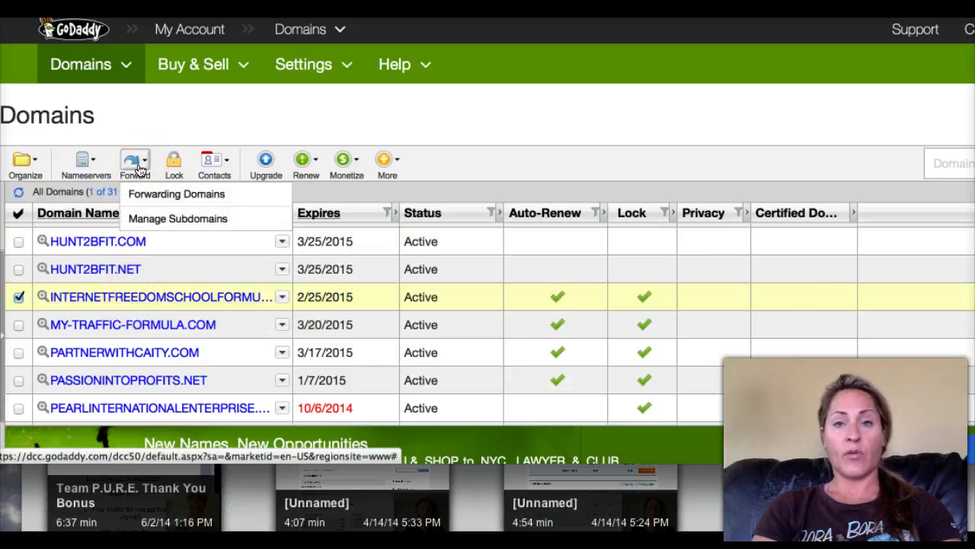
{"action": "left_click", "coordinate": [137, 194]}
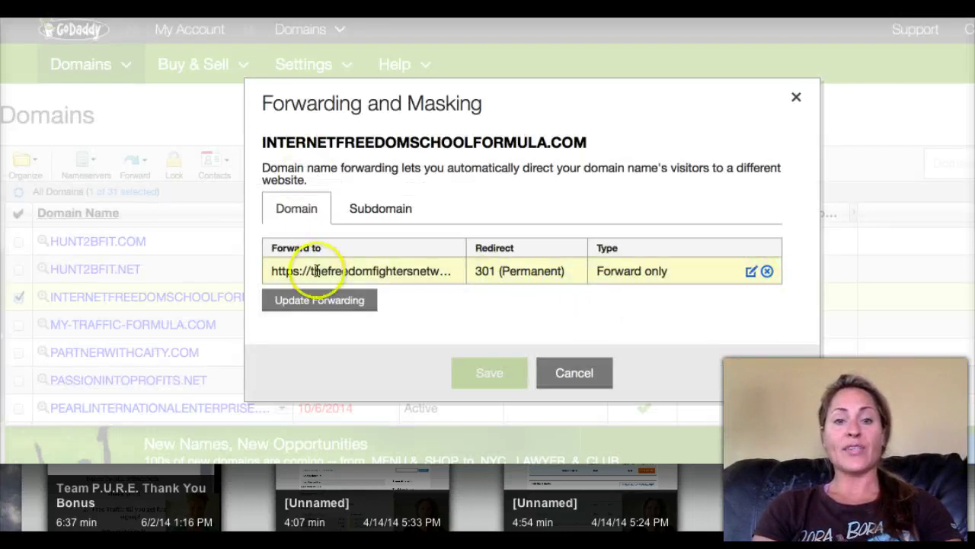
{"action": "left_click", "coordinate": [751, 272]}
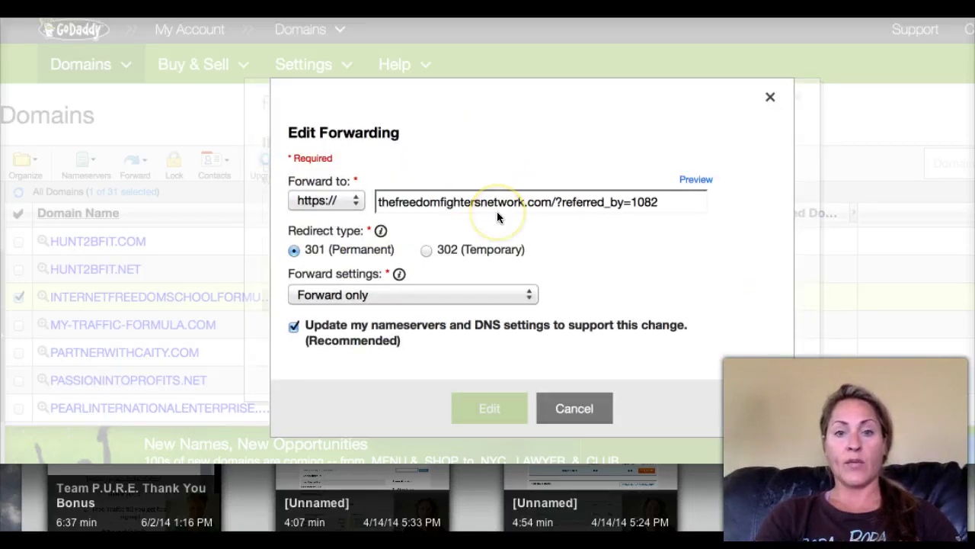
{"action": "left_click", "coordinate": [326, 202]}
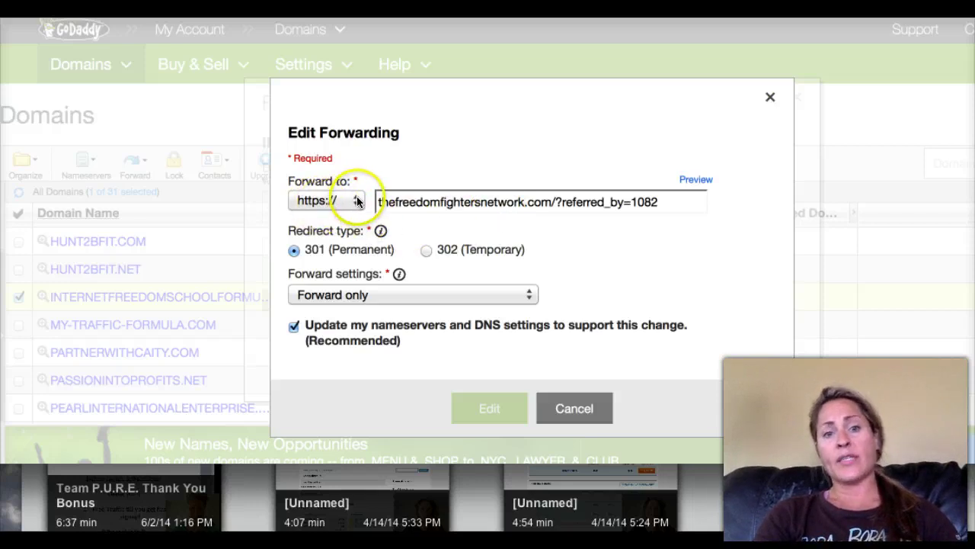
{"action": "left_click", "coordinate": [358, 198]}
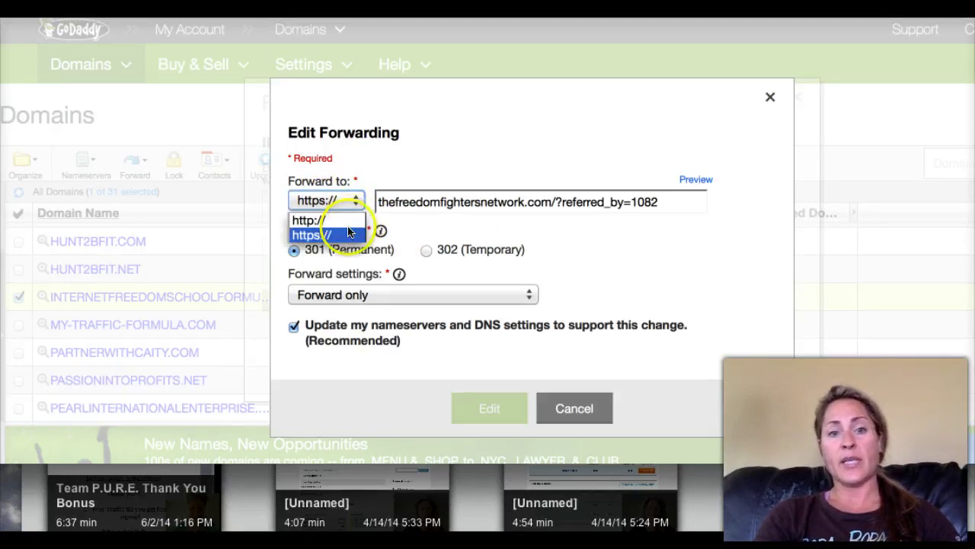
{"action": "left_click", "coordinate": [345, 232]}
{"action": "left_click", "coordinate": [339, 208]}
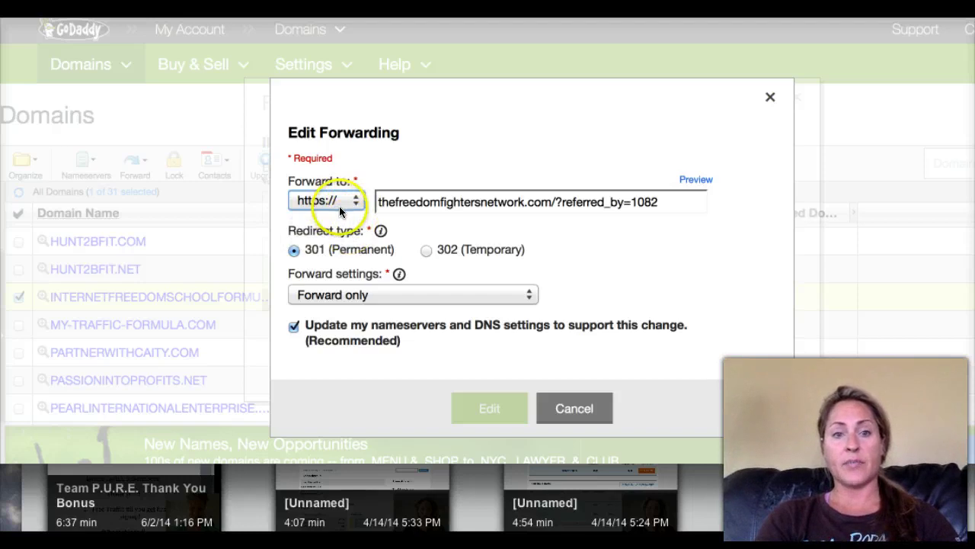
{"action": "left_click", "coordinate": [296, 252]}
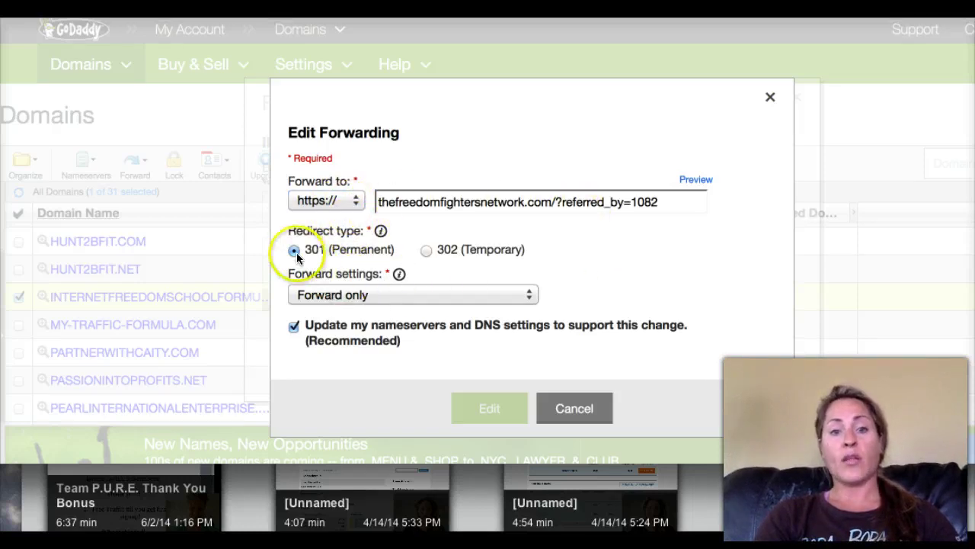
Choose Forward only in the forward settings, and cancel both the forwarding edit and the Forwarding and Masking dialog
{"action": "left_click", "coordinate": [529, 294]}
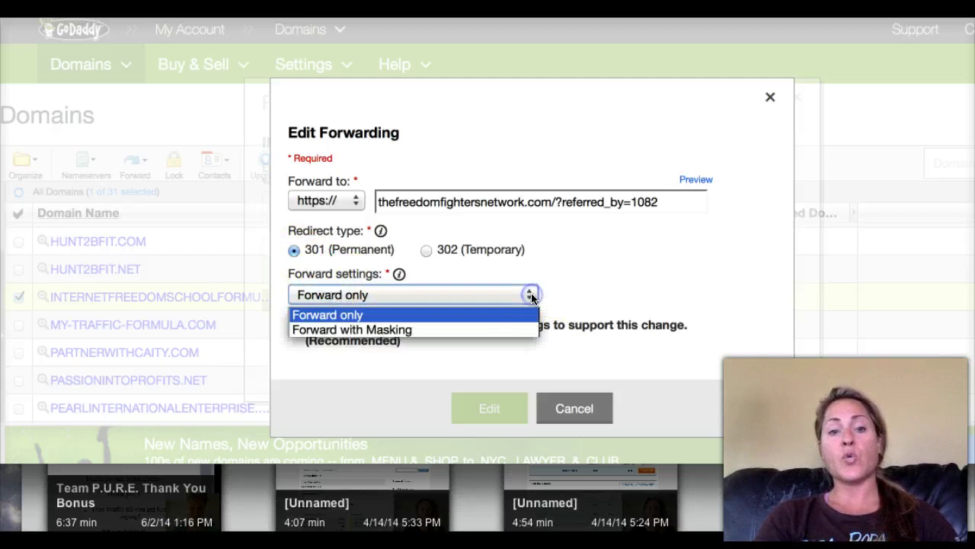
{"action": "left_click", "coordinate": [326, 315]}
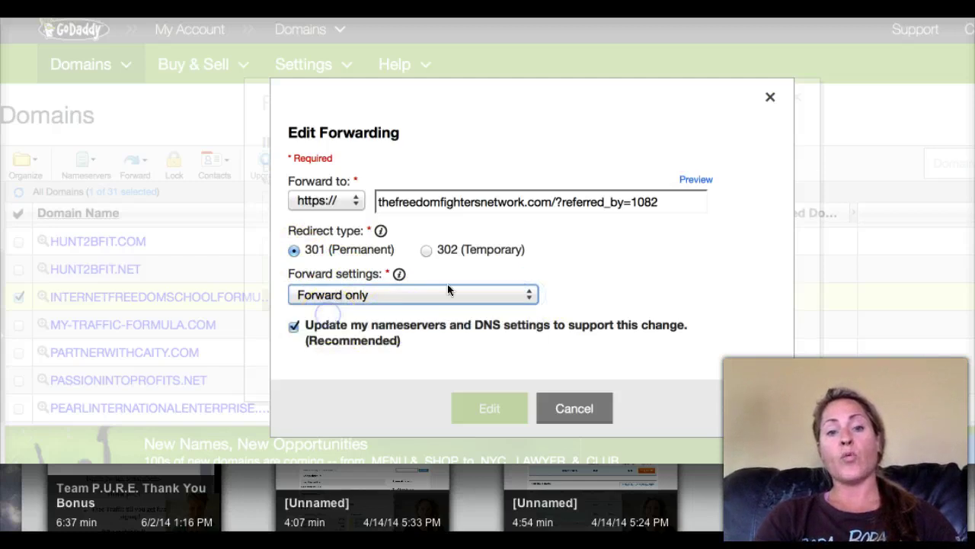
{"action": "left_click", "coordinate": [529, 294]}
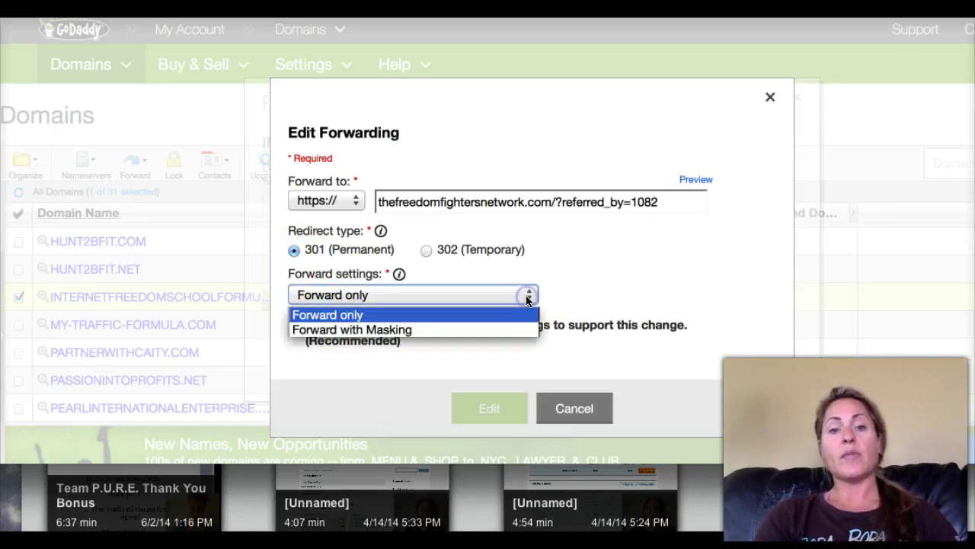
{"action": "left_click", "coordinate": [504, 303]}
{"action": "left_click", "coordinate": [629, 274]}
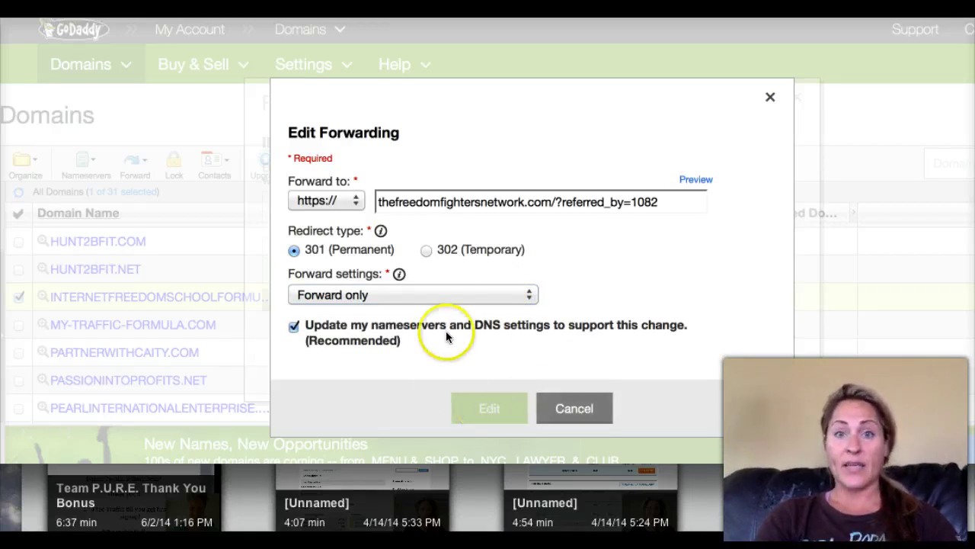
{"action": "left_click", "coordinate": [565, 412]}
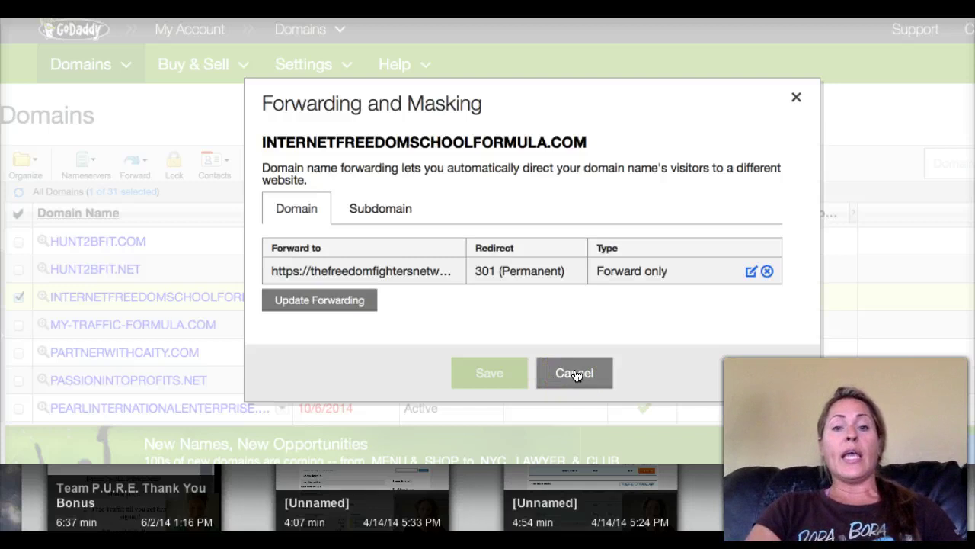
{"action": "left_click", "coordinate": [575, 374]}
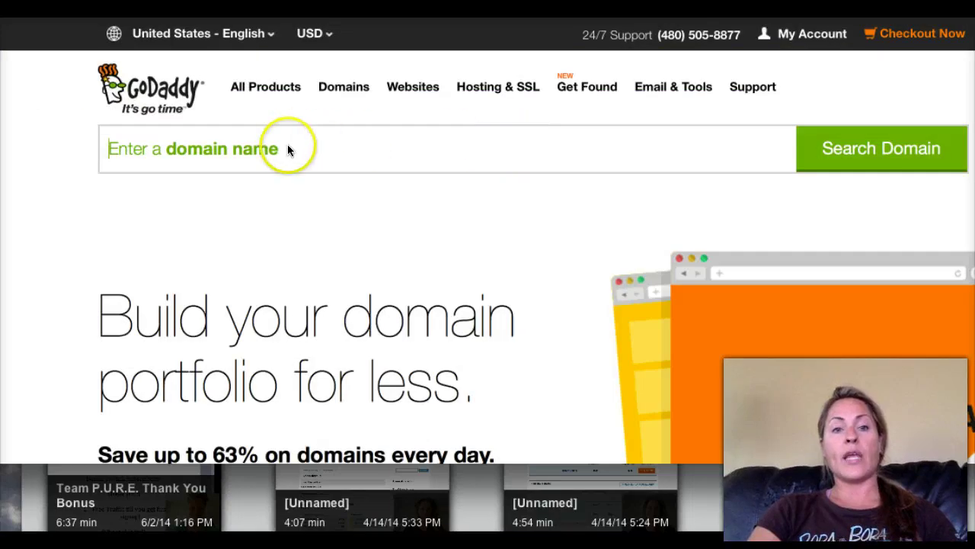
Open the account owner's personal "speaks" domain in a new tab and view the top post of its blog
{"action": "left_click", "coordinate": [286, 149]}
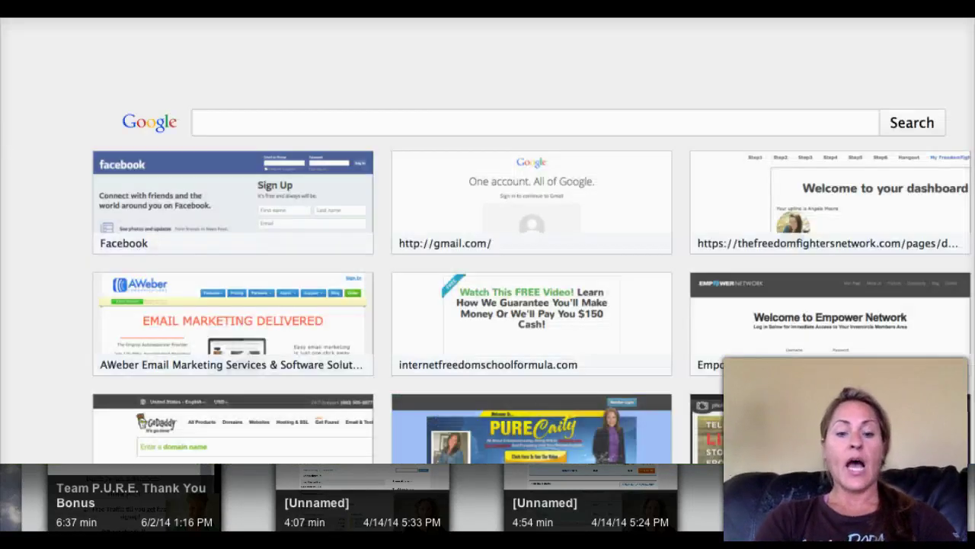
{"action": "type", "text": "caity"}
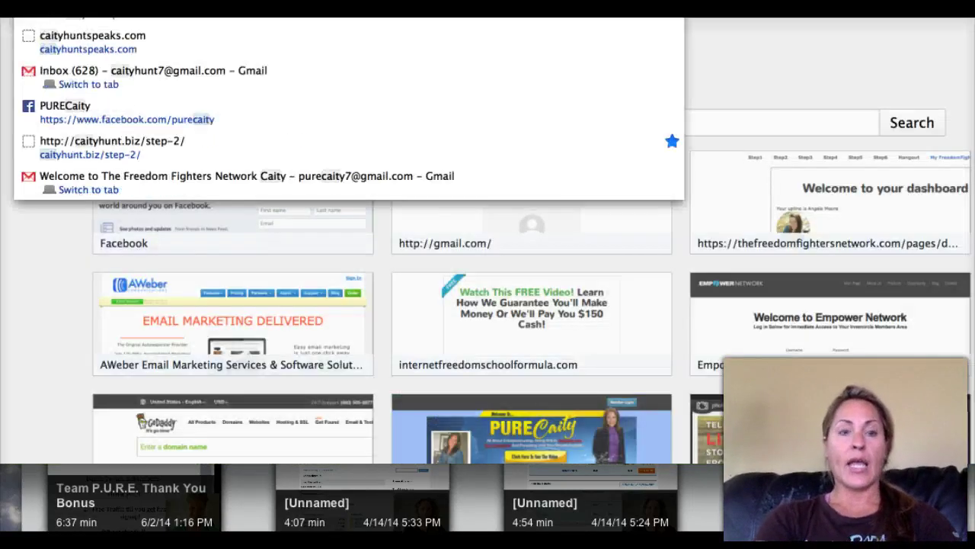
{"action": "key", "text": "Return"}
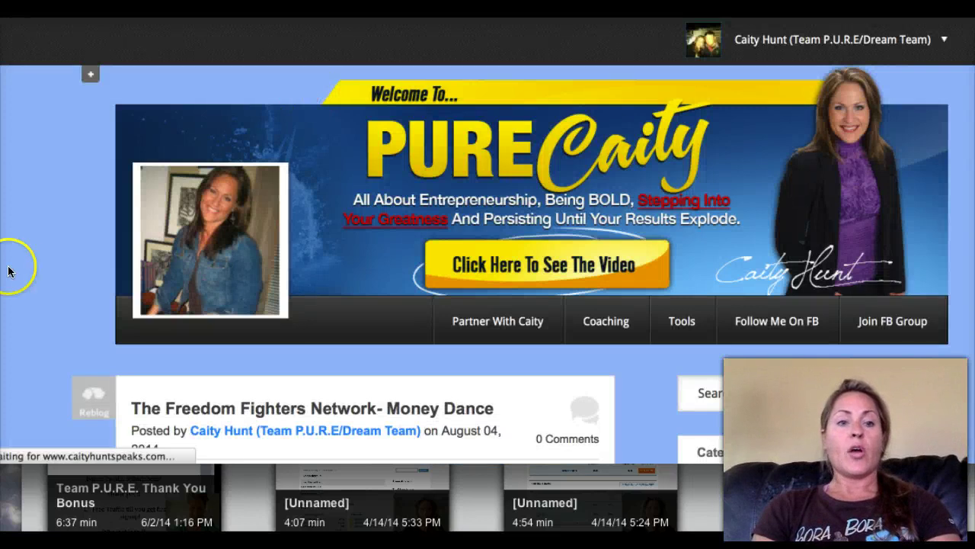
{"action": "scroll", "coordinate": [18, 275], "scroll_direction": "down", "scroll_amount": 3}
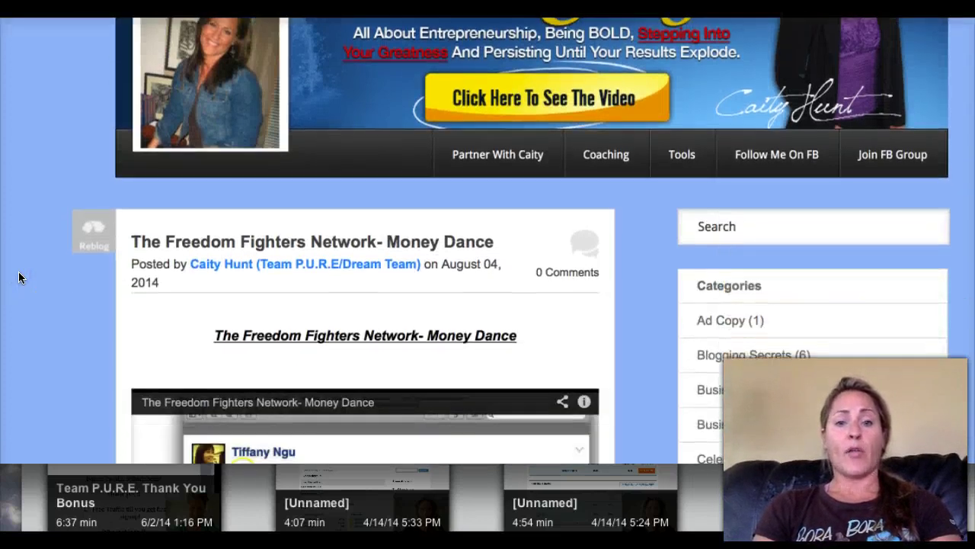
Look through the blog's "The Freedom Fighters Network- Money Dance" post and its categories, and return to the page header
{"action": "scroll", "coordinate": [18, 276], "scroll_direction": "down", "scroll_amount": 5}
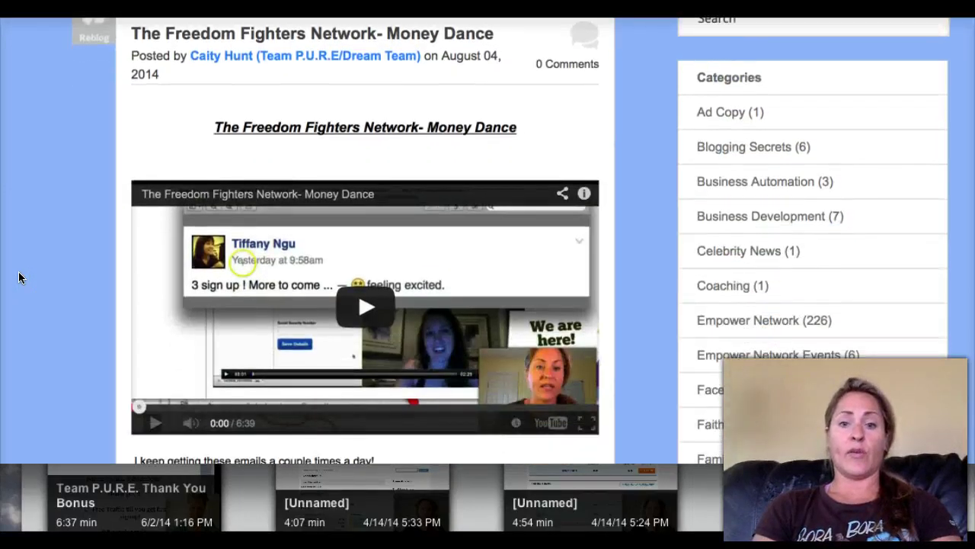
{"action": "scroll", "coordinate": [20, 277], "scroll_direction": "down", "scroll_amount": 6}
{"action": "scroll", "coordinate": [20, 278], "scroll_direction": "down", "scroll_amount": 2}
{"action": "scroll", "coordinate": [20, 278], "scroll_direction": "up", "scroll_amount": 10}
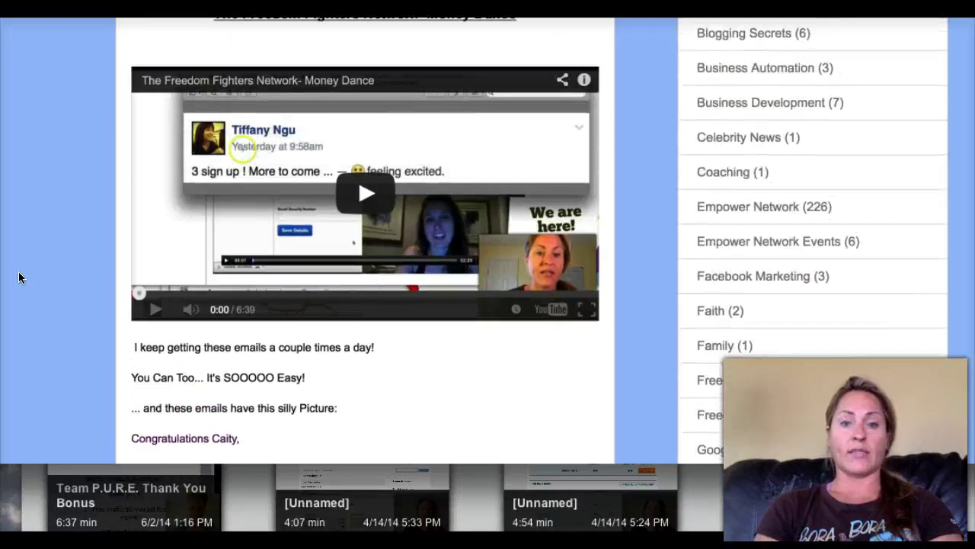
{"action": "scroll", "coordinate": [20, 277], "scroll_direction": "up", "scroll_amount": 5}
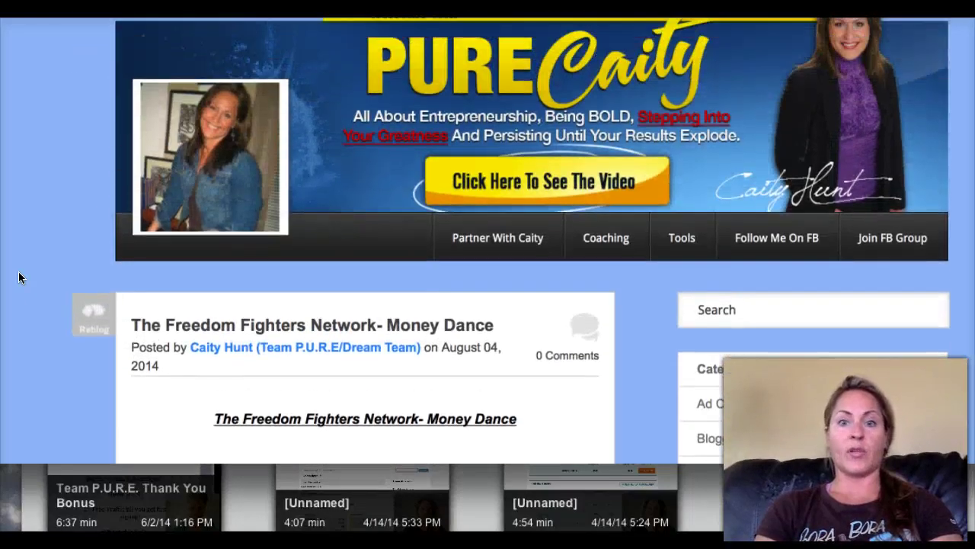
{"action": "scroll", "coordinate": [20, 277], "scroll_direction": "down", "scroll_amount": 5}
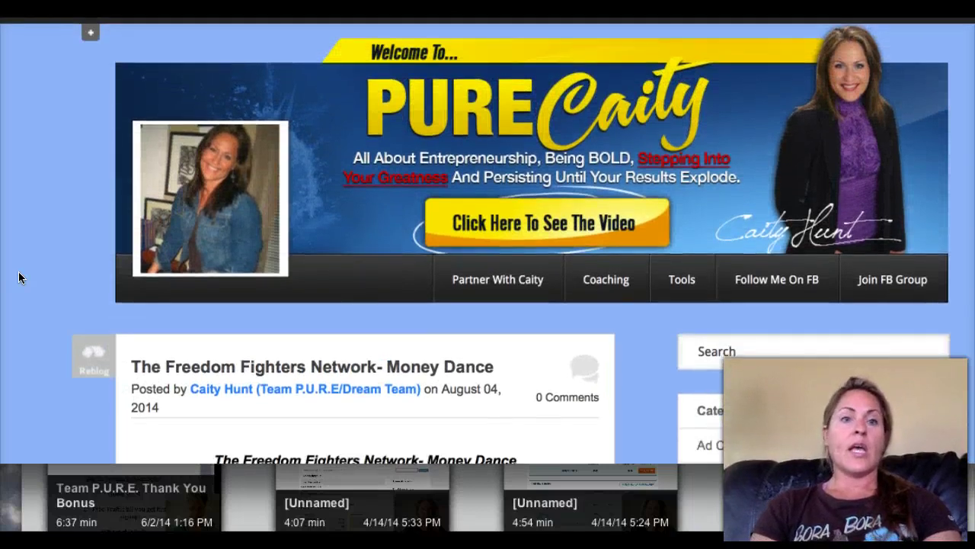
{"action": "scroll", "coordinate": [20, 278], "scroll_direction": "down", "scroll_amount": 2}
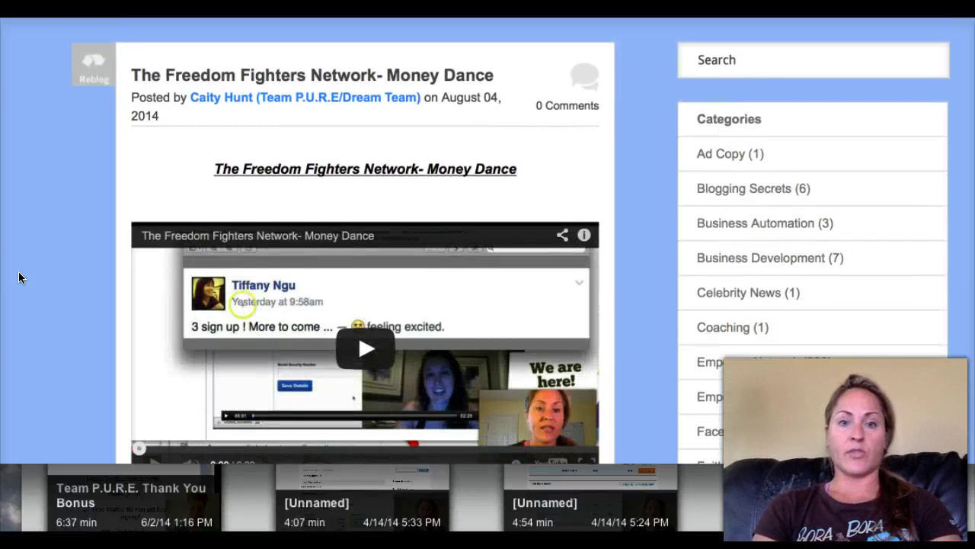
{"action": "scroll", "coordinate": [20, 278], "scroll_direction": "down", "scroll_amount": 8}
{"action": "scroll", "coordinate": [20, 277], "scroll_direction": "down", "scroll_amount": 6}
{"action": "scroll", "coordinate": [20, 278], "scroll_direction": "up", "scroll_amount": 16}
{"action": "scroll", "coordinate": [20, 278], "scroll_direction": "up", "scroll_amount": 2}
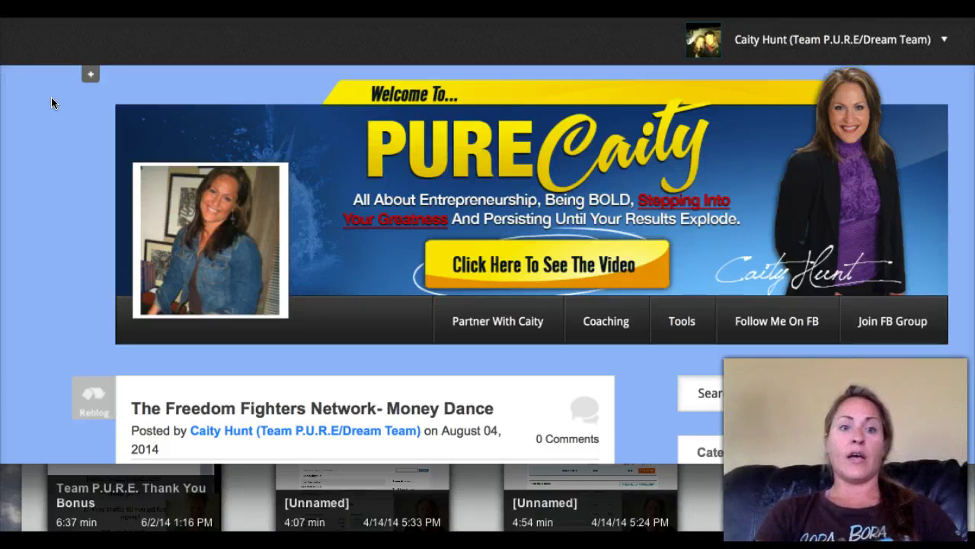
Expand the blog's customization area above the header and open the Custom Domain settings
{"action": "left_click", "coordinate": [90, 73]}
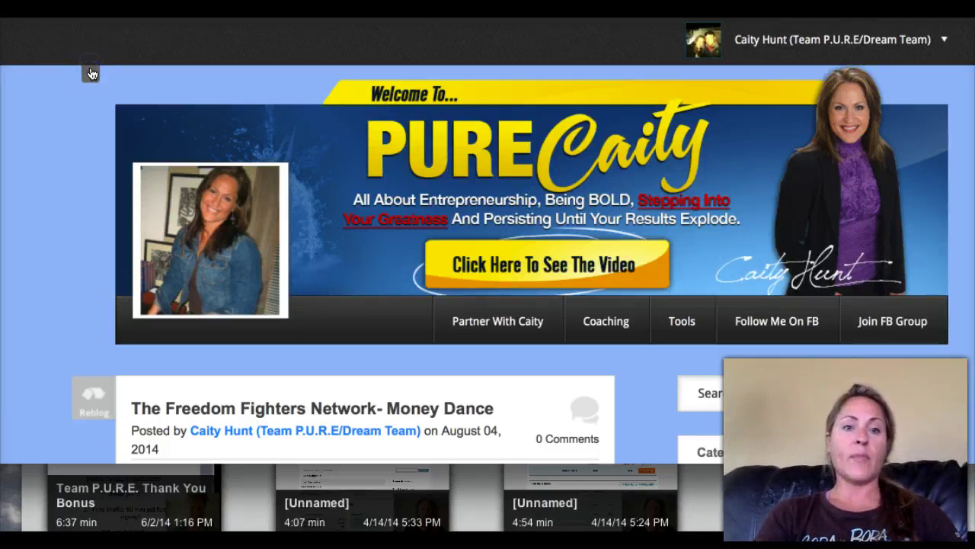
{"action": "scroll", "coordinate": [69, 256], "scroll_direction": "down", "scroll_amount": 1}
{"action": "scroll", "coordinate": [87, 200], "scroll_direction": "down", "scroll_amount": 3}
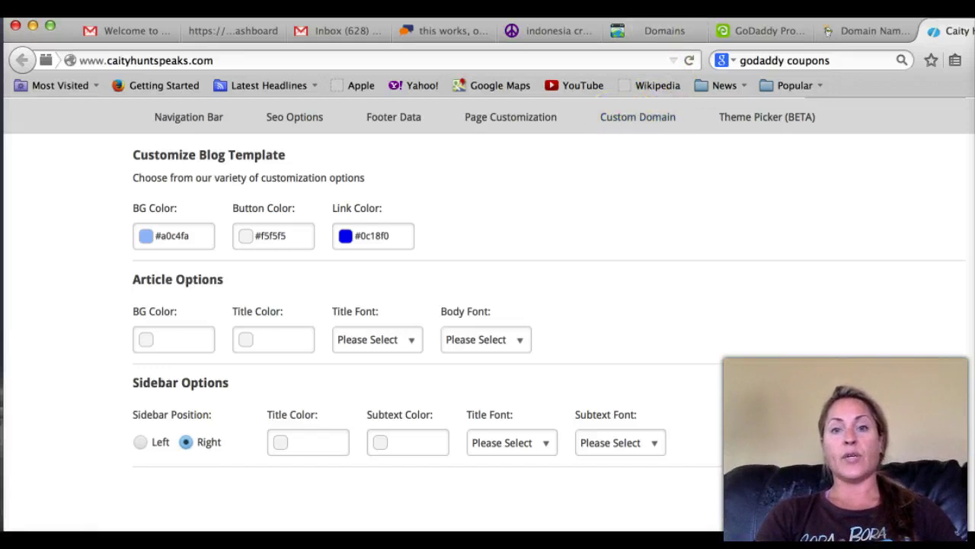
{"action": "left_click", "coordinate": [642, 116]}
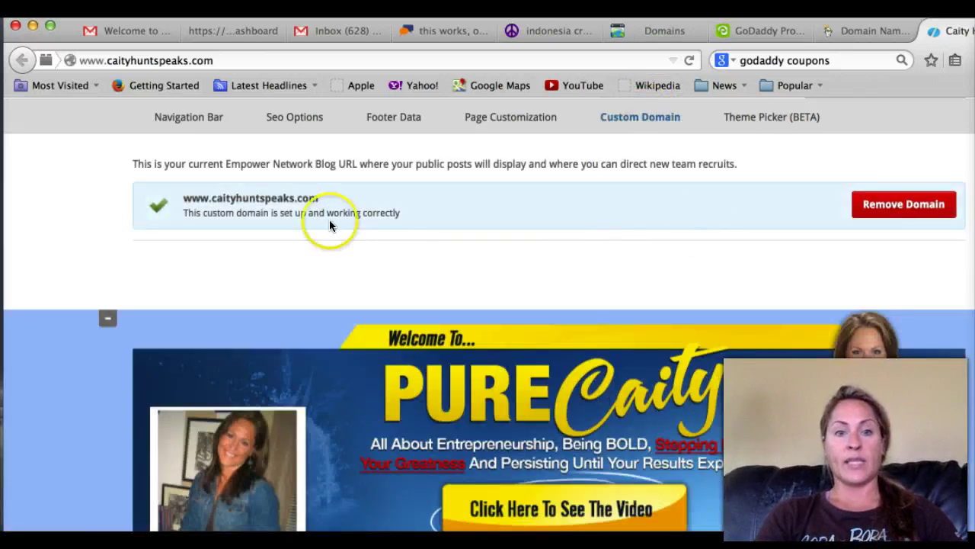
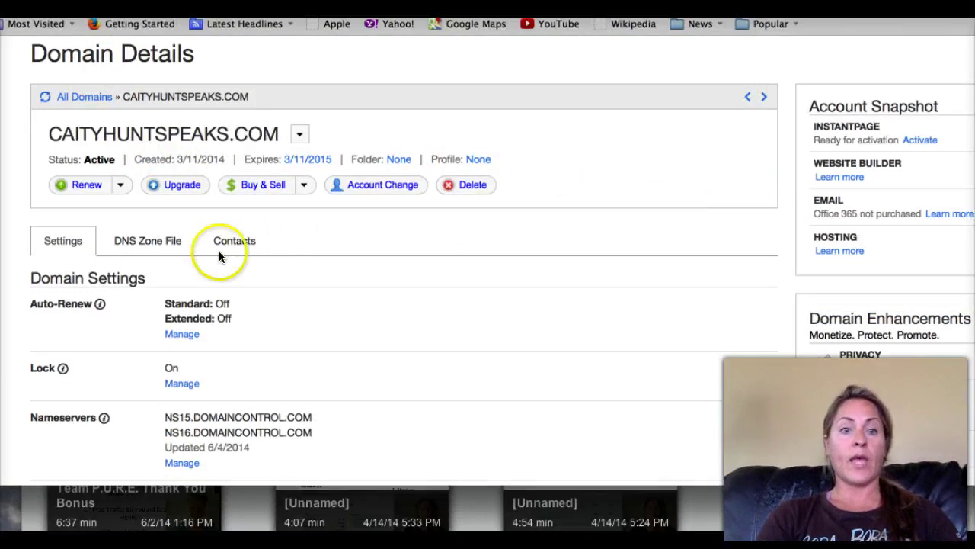
Open the DNS zone file of the personal "speaks" domain and examine the CName (Alias) records, including the www host
{"action": "left_click", "coordinate": [141, 243]}
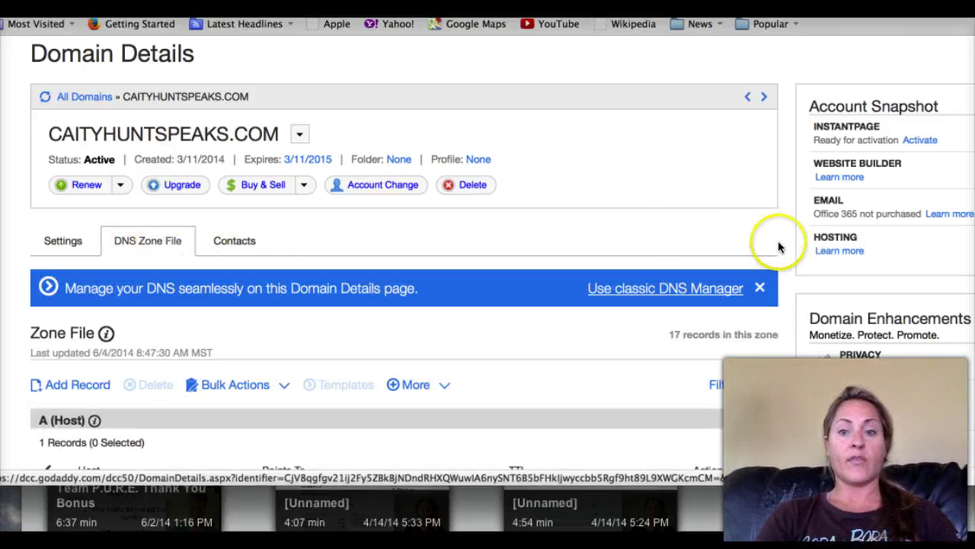
{"action": "scroll", "coordinate": [778, 242], "scroll_direction": "down", "scroll_amount": 5}
{"action": "scroll", "coordinate": [778, 241], "scroll_direction": "down", "scroll_amount": 5}
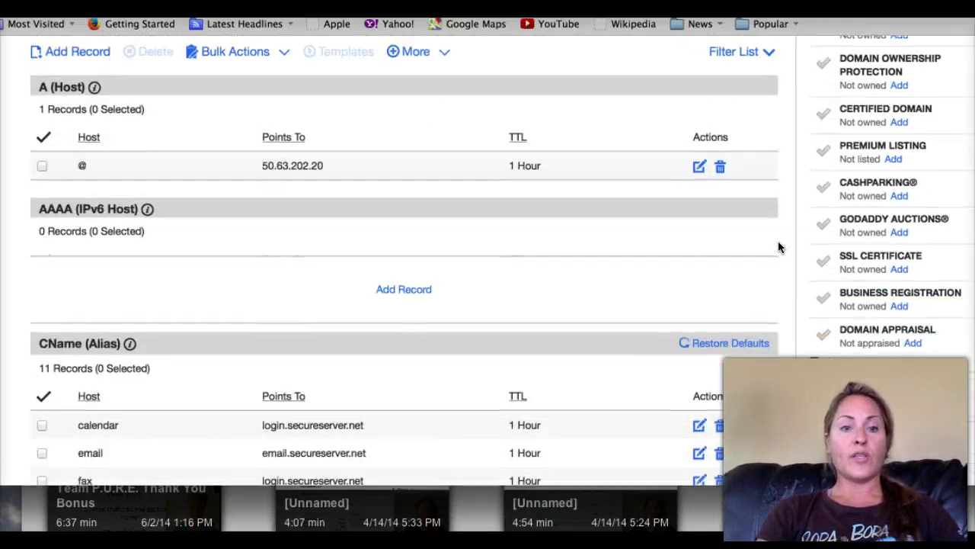
{"action": "left_click", "coordinate": [388, 257]}
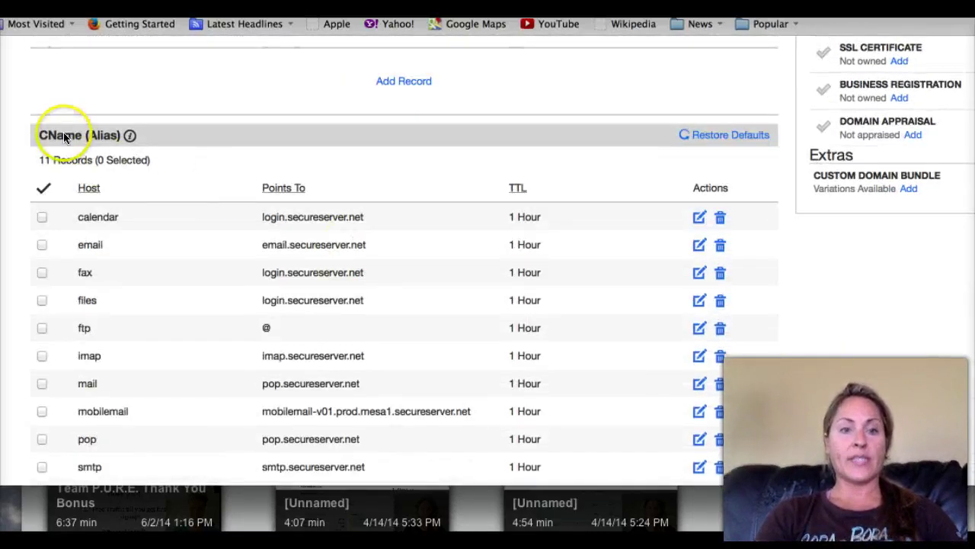
{"action": "scroll", "coordinate": [786, 201], "scroll_direction": "down", "scroll_amount": 3}
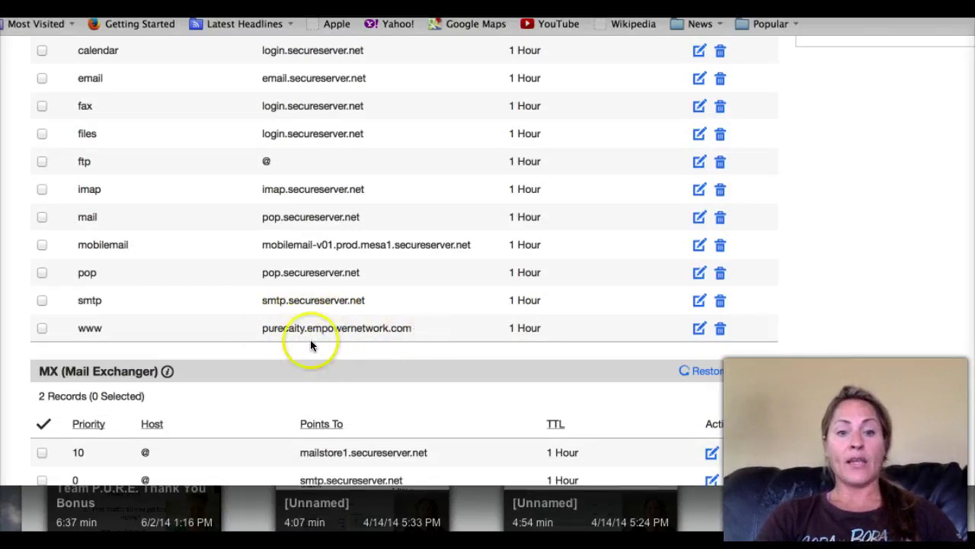
{"action": "scroll", "coordinate": [808, 265], "scroll_direction": "up", "scroll_amount": 2}
{"action": "scroll", "coordinate": [808, 265], "scroll_direction": "up", "scroll_amount": 1}
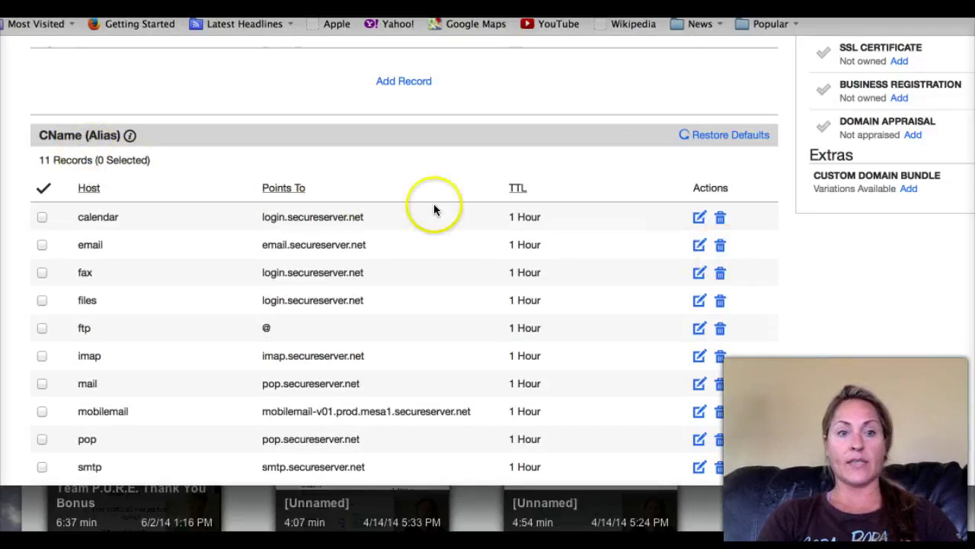
{"action": "scroll", "coordinate": [790, 354], "scroll_direction": "down", "scroll_amount": 1}
{"action": "scroll", "coordinate": [790, 353], "scroll_direction": "down", "scroll_amount": 3}
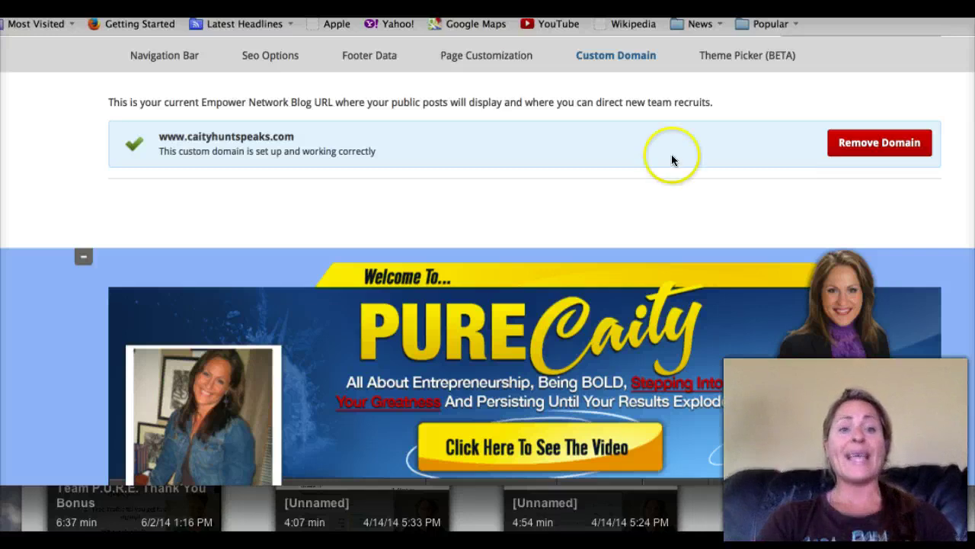
Switch from the blog back to the GoDaddy domain details and review the CName (Alias) host records once more
{"action": "mouse_move", "coordinate": [99, 32]}
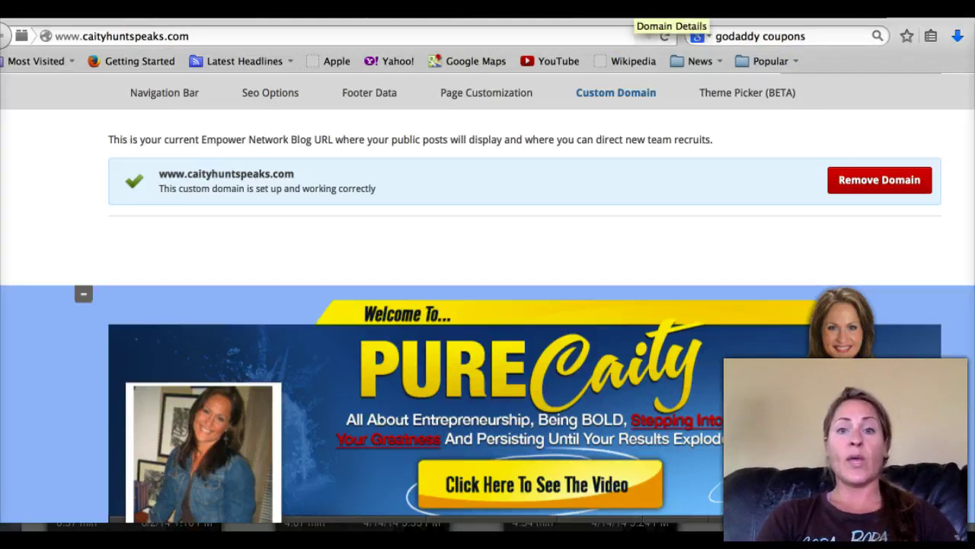
{"action": "left_click", "coordinate": [643, 9]}
{"action": "scroll", "coordinate": [795, 155], "scroll_direction": "down", "scroll_amount": 1}
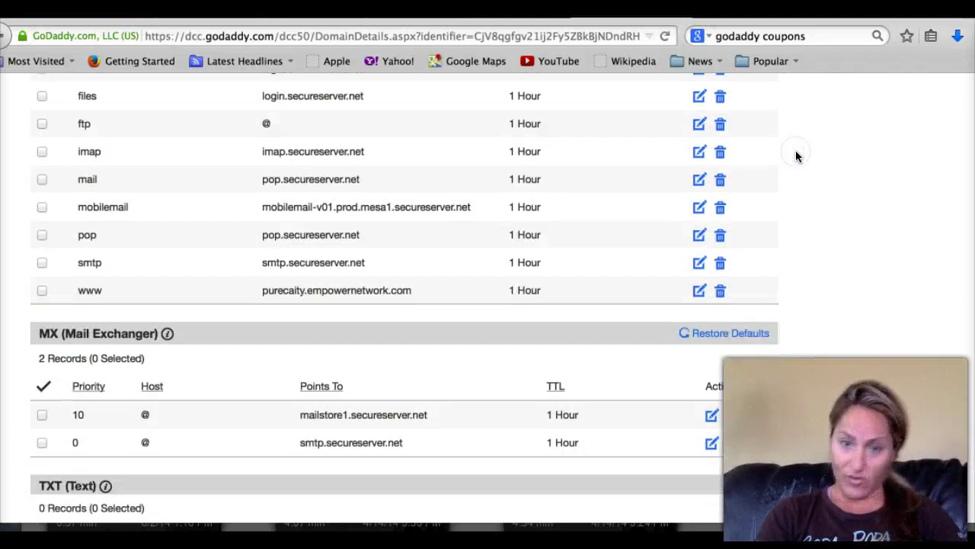
{"action": "scroll", "coordinate": [796, 155], "scroll_direction": "up", "scroll_amount": 4}
{"action": "scroll", "coordinate": [795, 152], "scroll_direction": "up", "scroll_amount": 2}
{"action": "scroll", "coordinate": [795, 152], "scroll_direction": "down", "scroll_amount": 3}
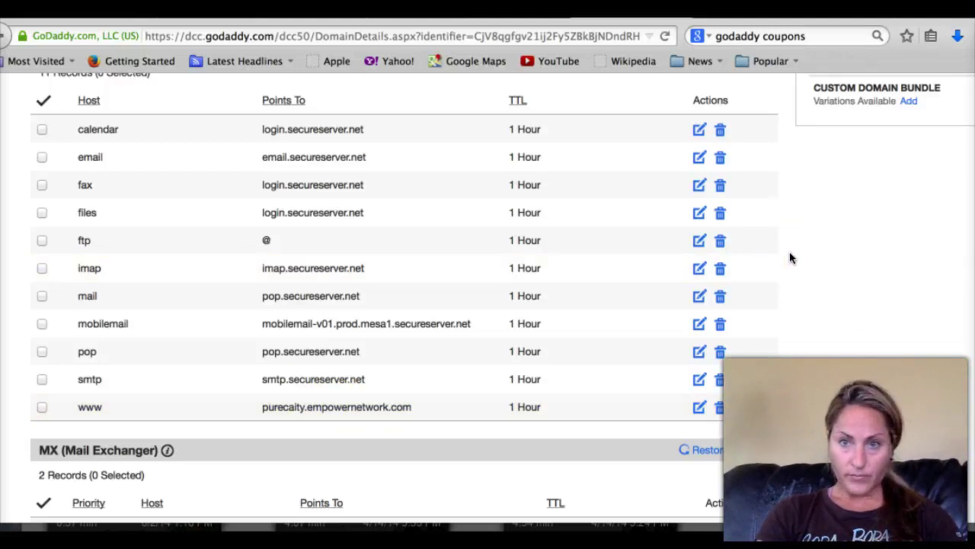
{"action": "scroll", "coordinate": [790, 258], "scroll_direction": "up", "scroll_amount": 10}
{"action": "scroll", "coordinate": [789, 251], "scroll_direction": "up", "scroll_amount": 4}
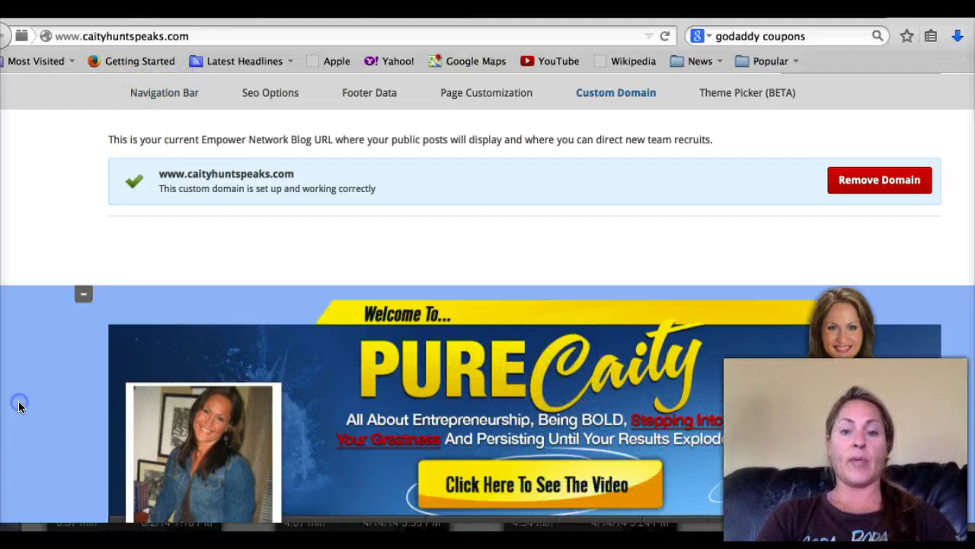
Review the blog's custom domain status and the page beneath it, and collapse the blog customization area
{"action": "scroll", "coordinate": [19, 406], "scroll_direction": "down", "scroll_amount": 2}
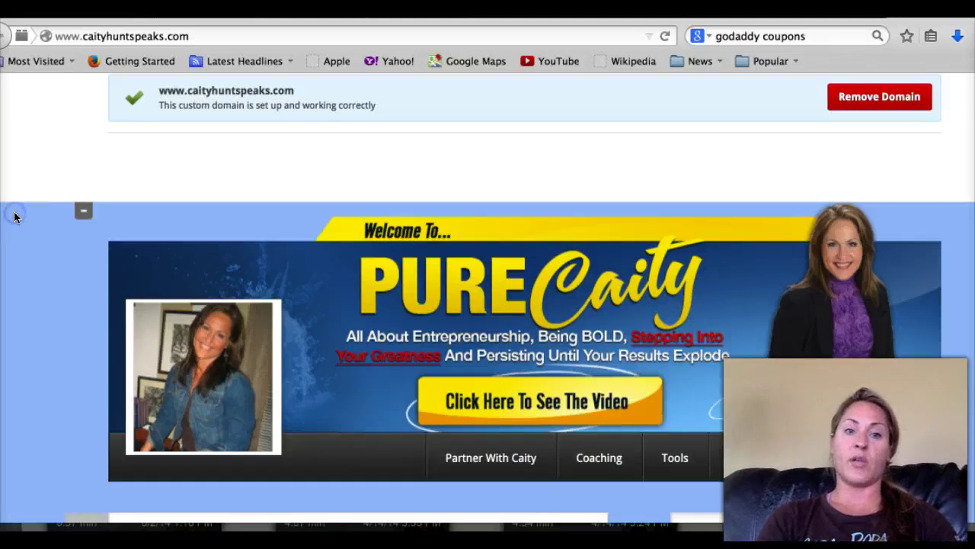
{"action": "scroll", "coordinate": [14, 217], "scroll_direction": "up", "scroll_amount": 5}
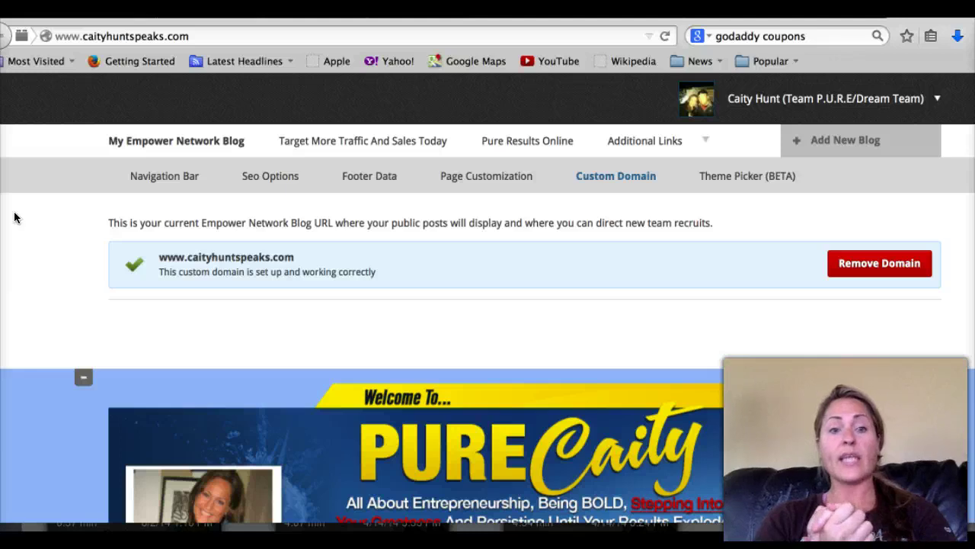
{"action": "scroll", "coordinate": [14, 218], "scroll_direction": "down", "scroll_amount": 5}
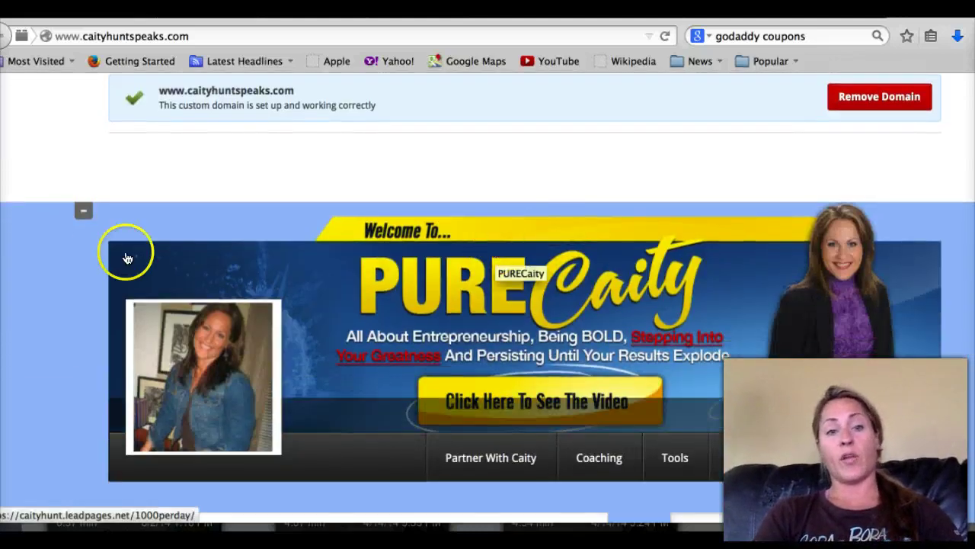
{"action": "scroll", "coordinate": [22, 257], "scroll_direction": "down", "scroll_amount": 2}
{"action": "scroll", "coordinate": [22, 257], "scroll_direction": "down", "scroll_amount": 1}
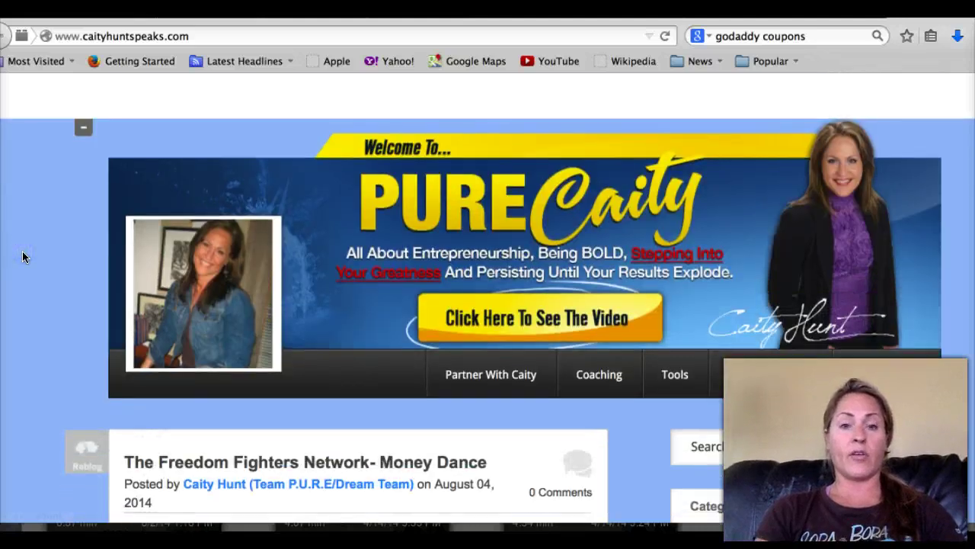
{"action": "scroll", "coordinate": [22, 257], "scroll_direction": "down", "scroll_amount": 1}
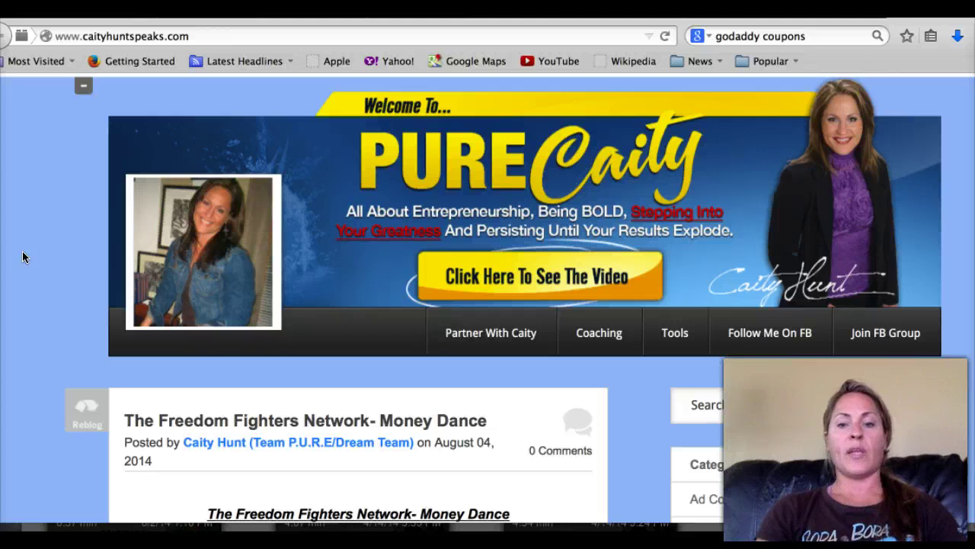
{"action": "scroll", "coordinate": [22, 257], "scroll_direction": "up", "scroll_amount": 5}
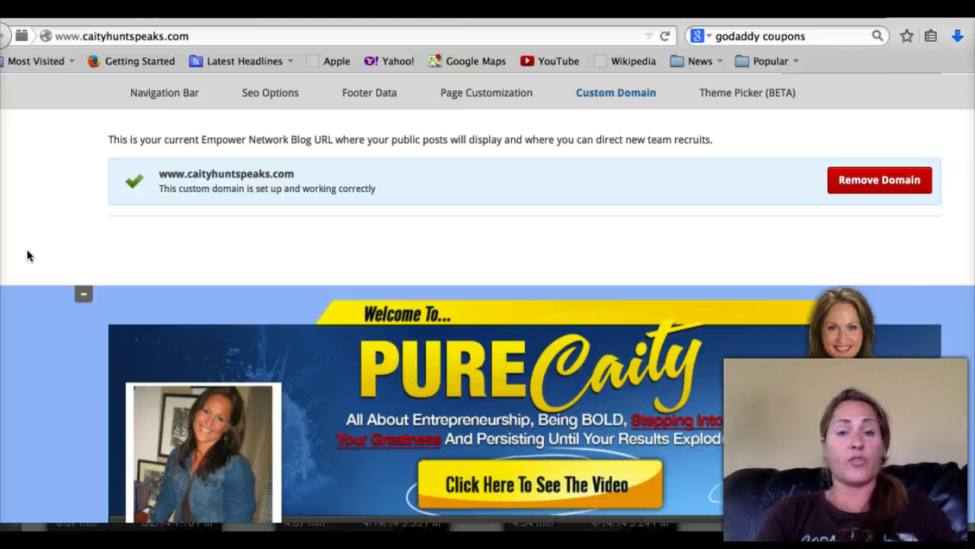
{"action": "left_click", "coordinate": [27, 221]}
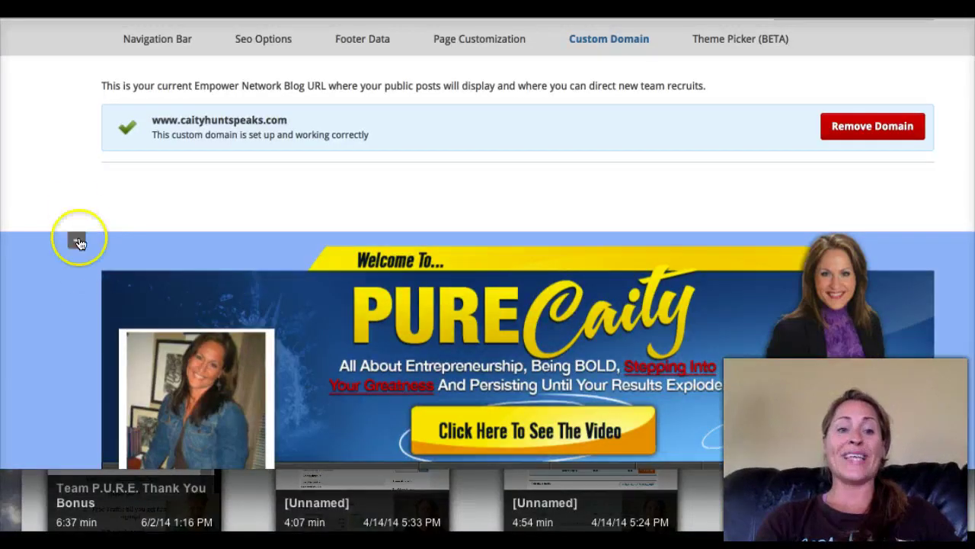
{"action": "left_click", "coordinate": [79, 242]}
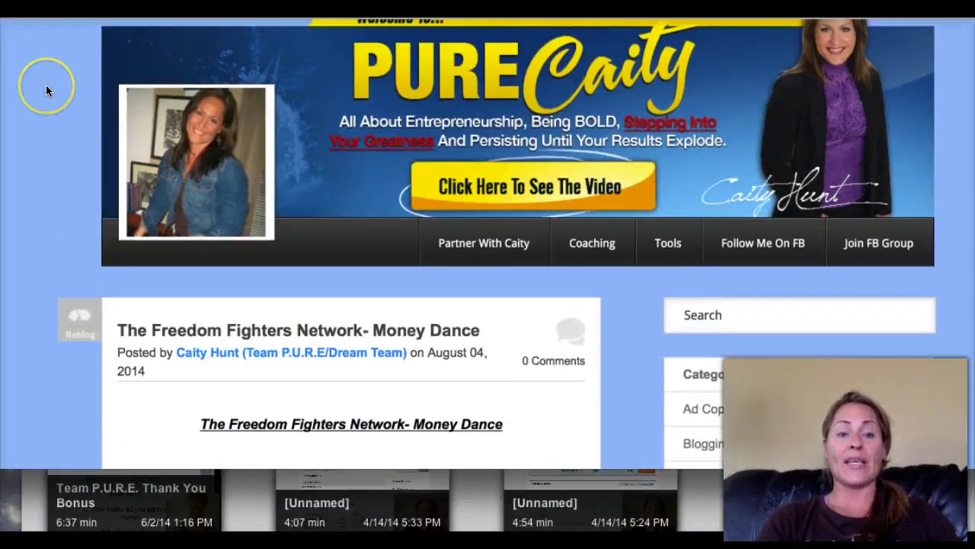